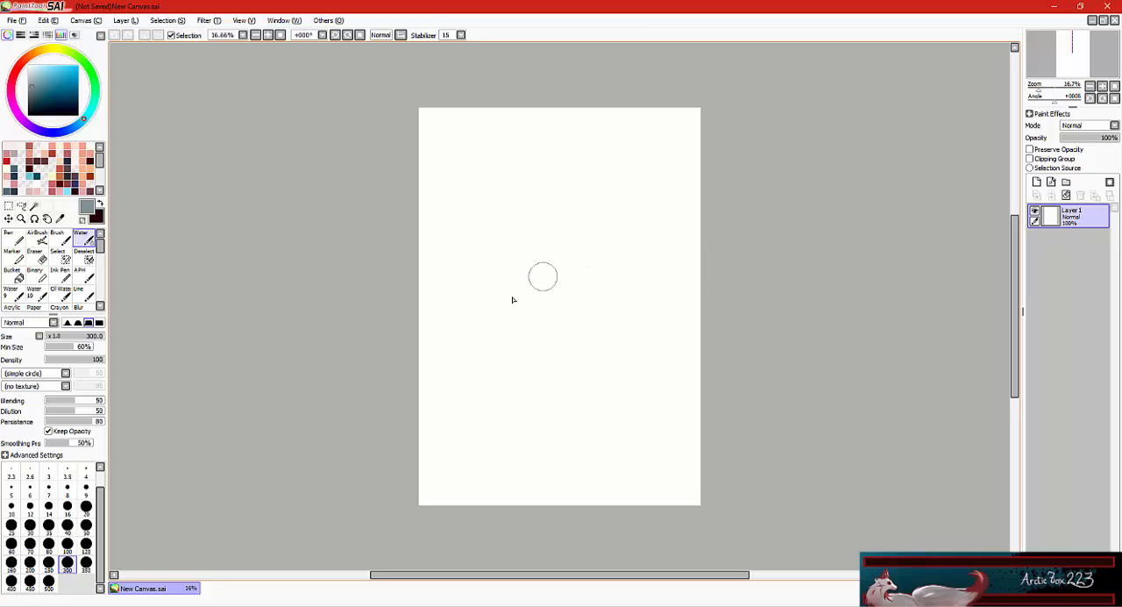
Choose a medium blue as the drawing colour for sketching.
click(268, 35)
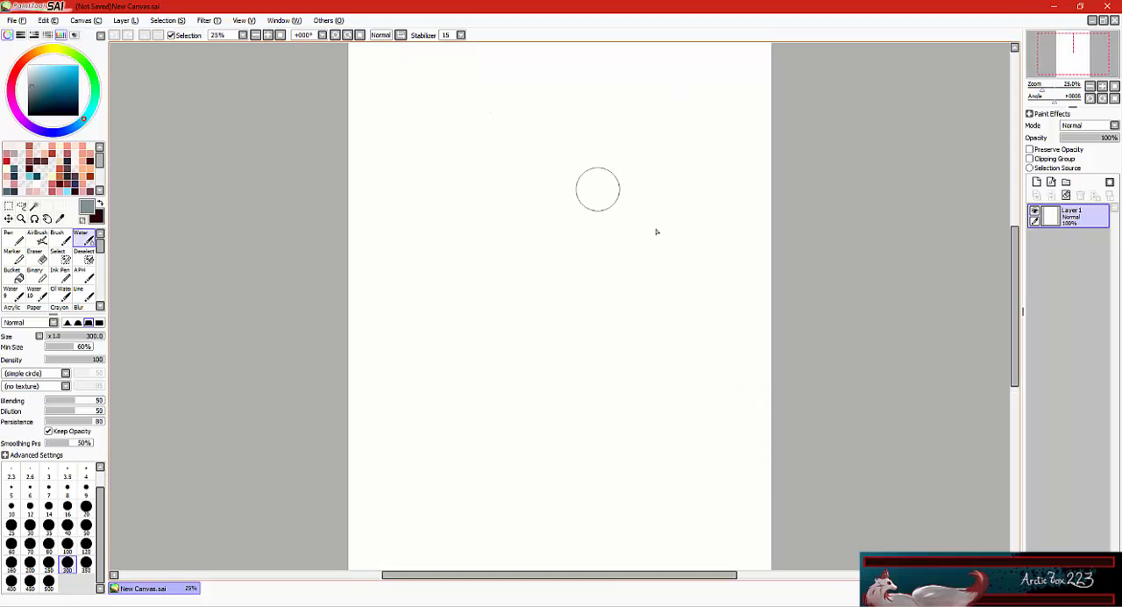
click(268, 35)
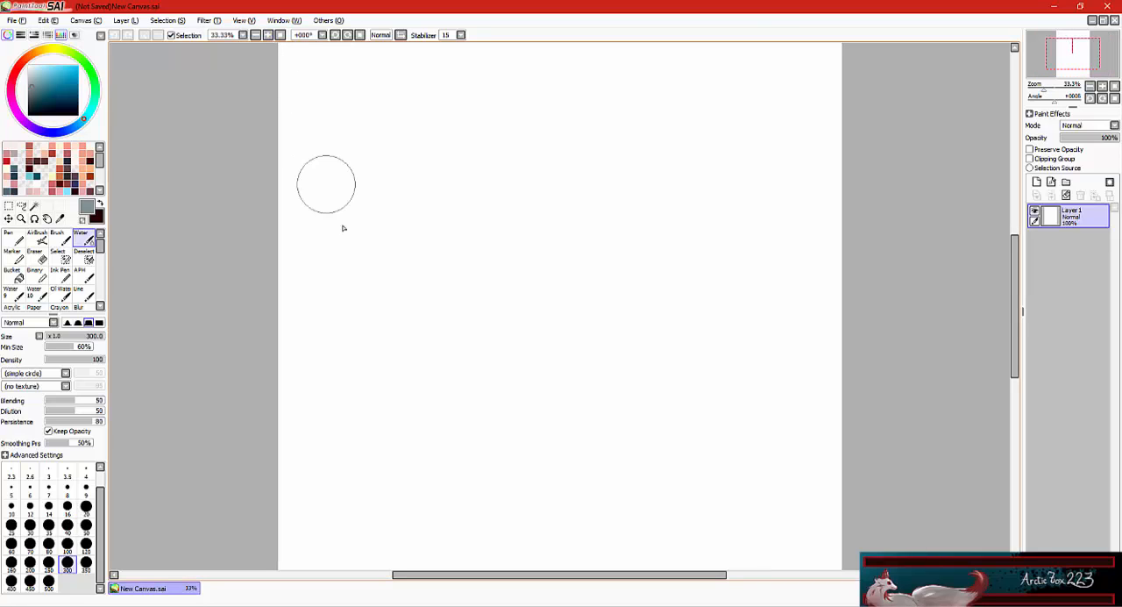
click(13, 238)
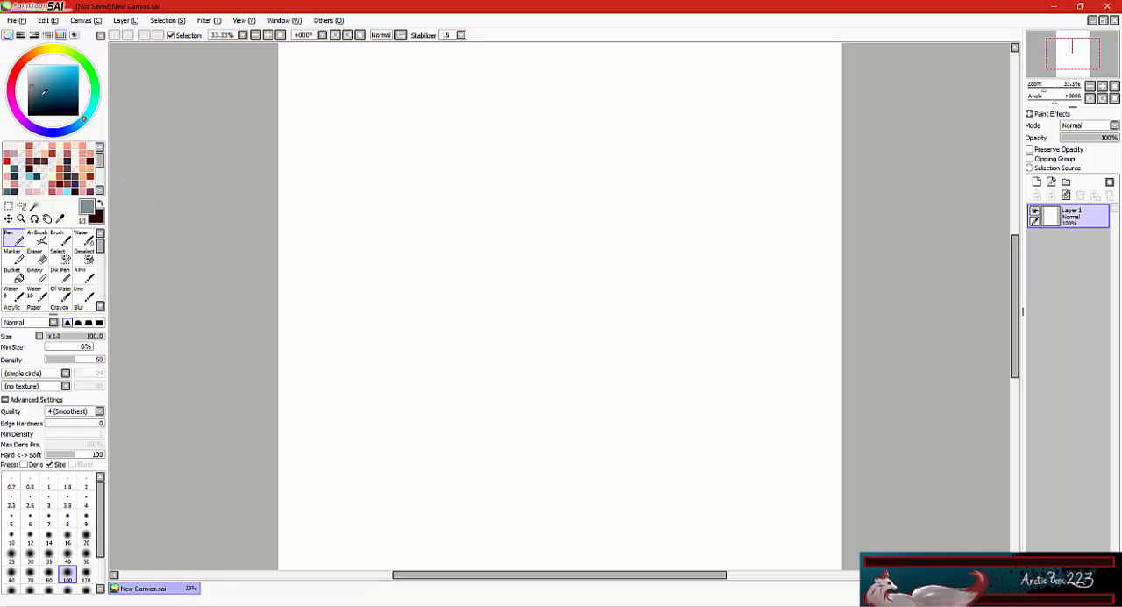
click(19, 70)
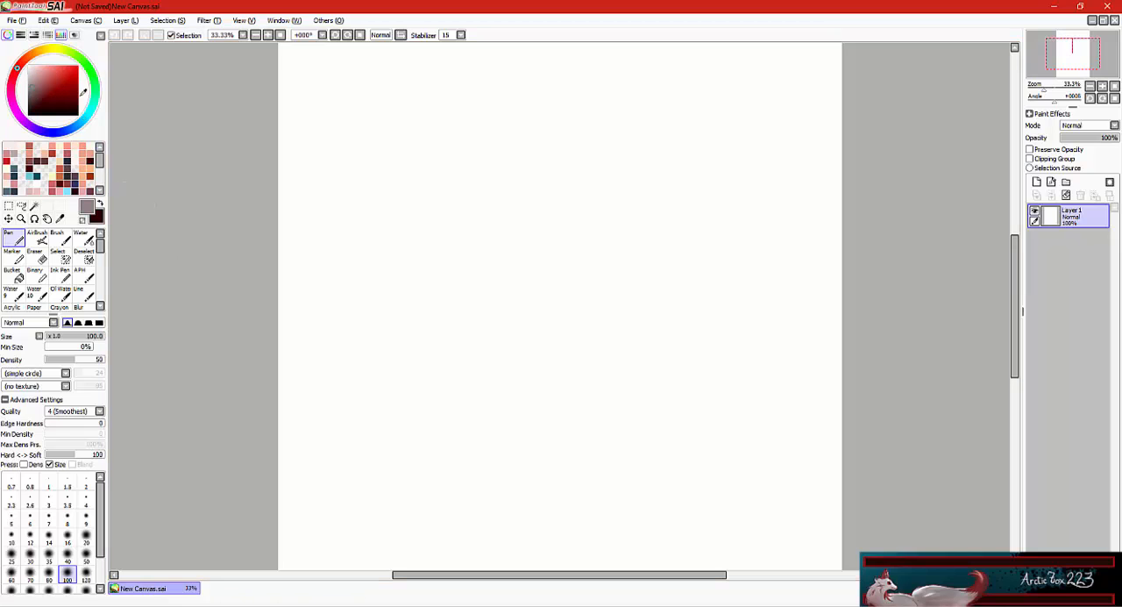
click(83, 126)
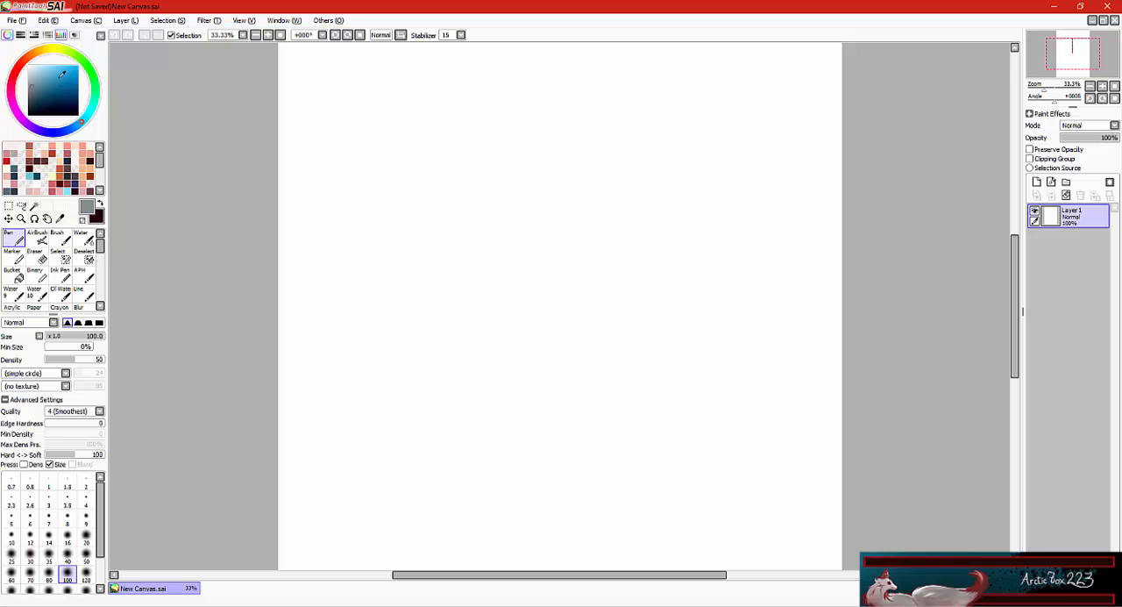
click(61, 75)
Select the custom Hyan brush from the brush collection.
click(100, 192)
click(99, 192)
click(99, 192)
click(99, 192)
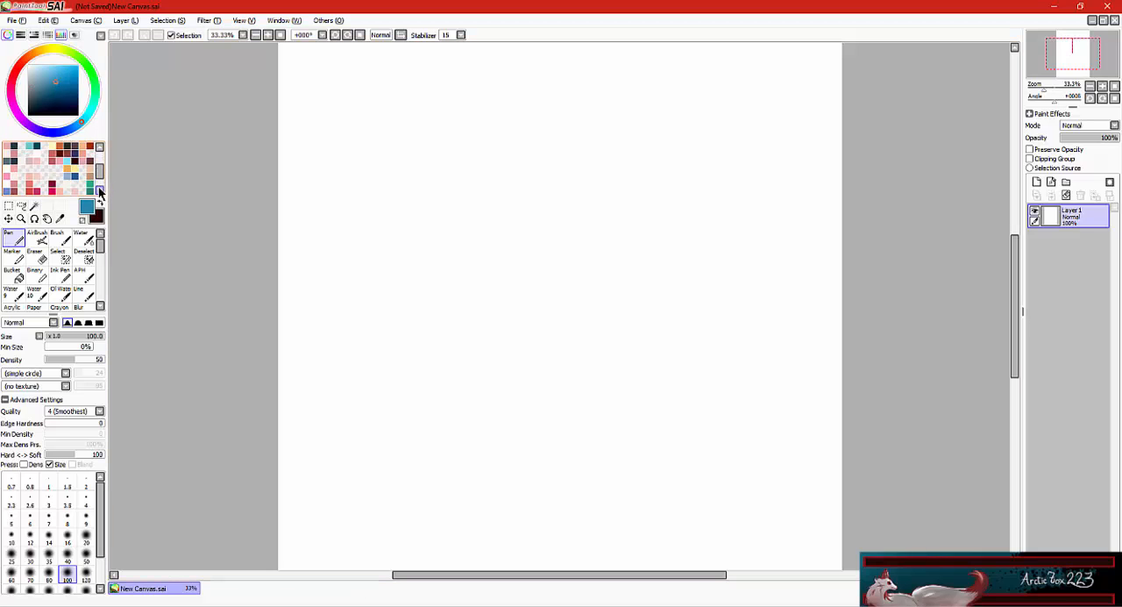
click(99, 192)
click(99, 191)
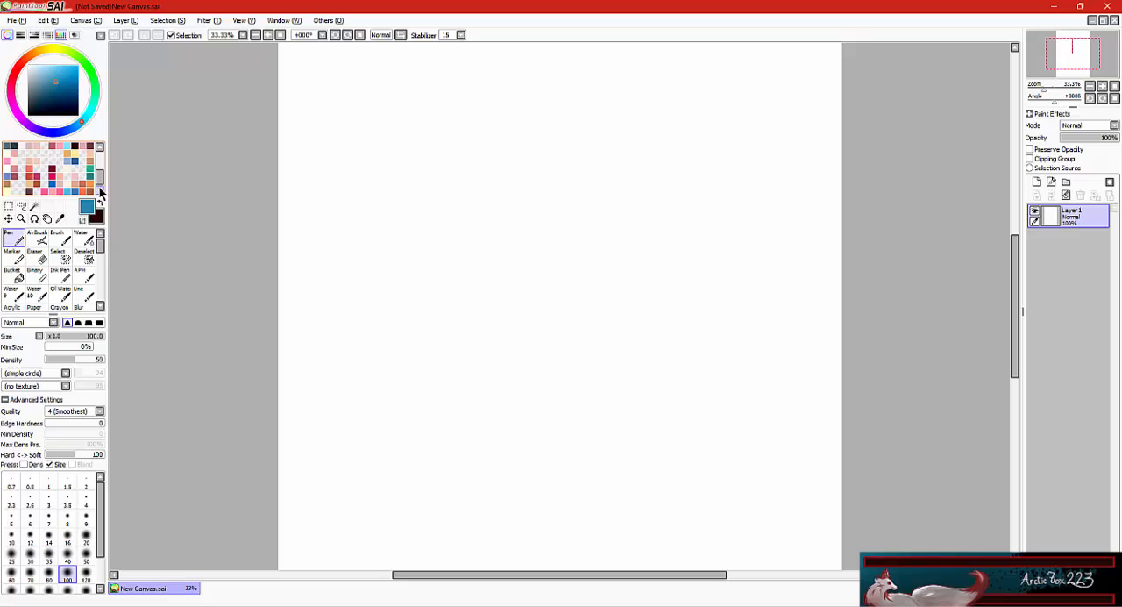
click(99, 270)
drag(98, 269, 95, 268)
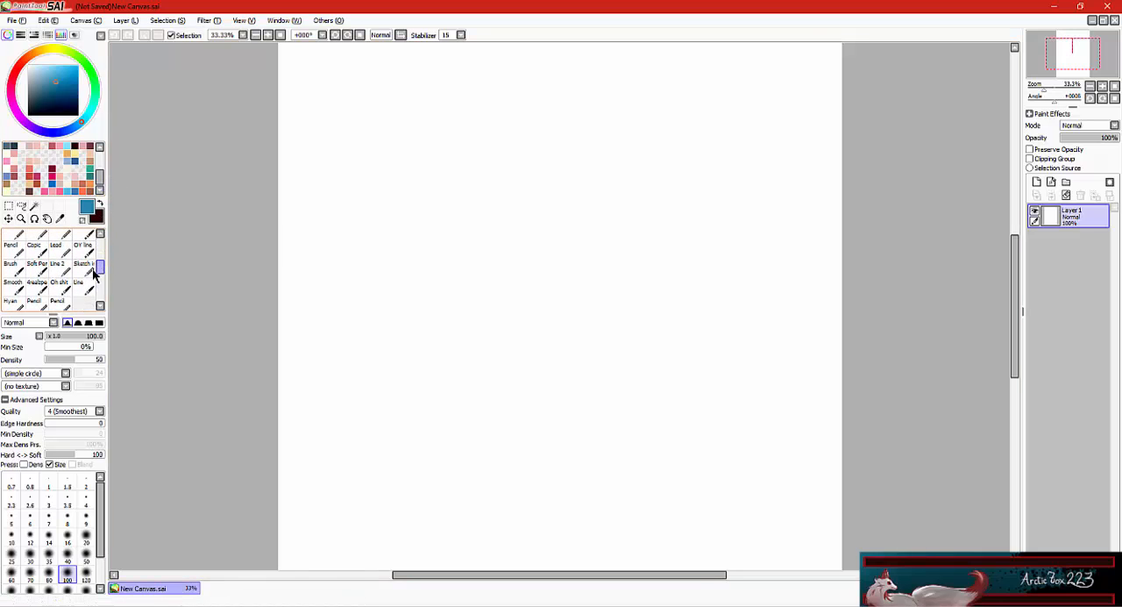
click(14, 303)
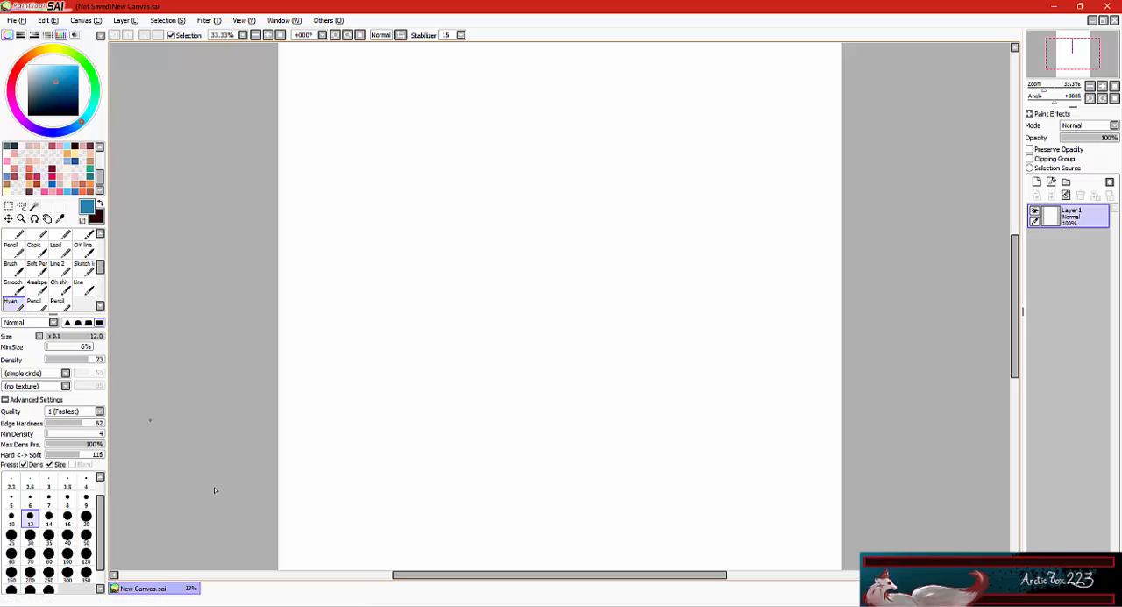
Rename the canvas's only layer to "sketch".
double_click(1084, 220)
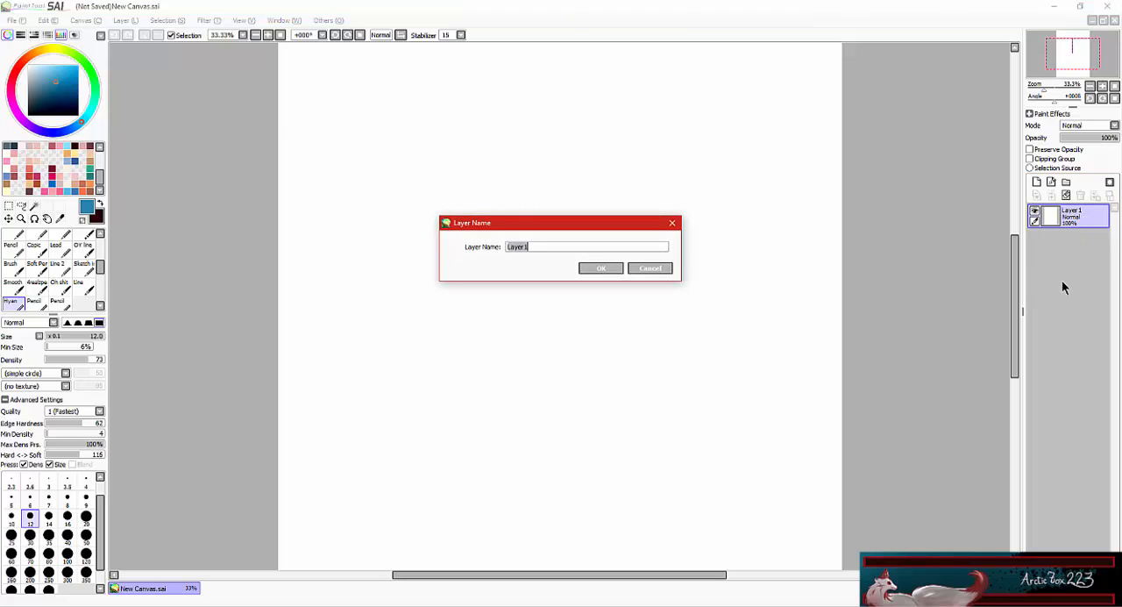
text(sketch)
click(587, 267)
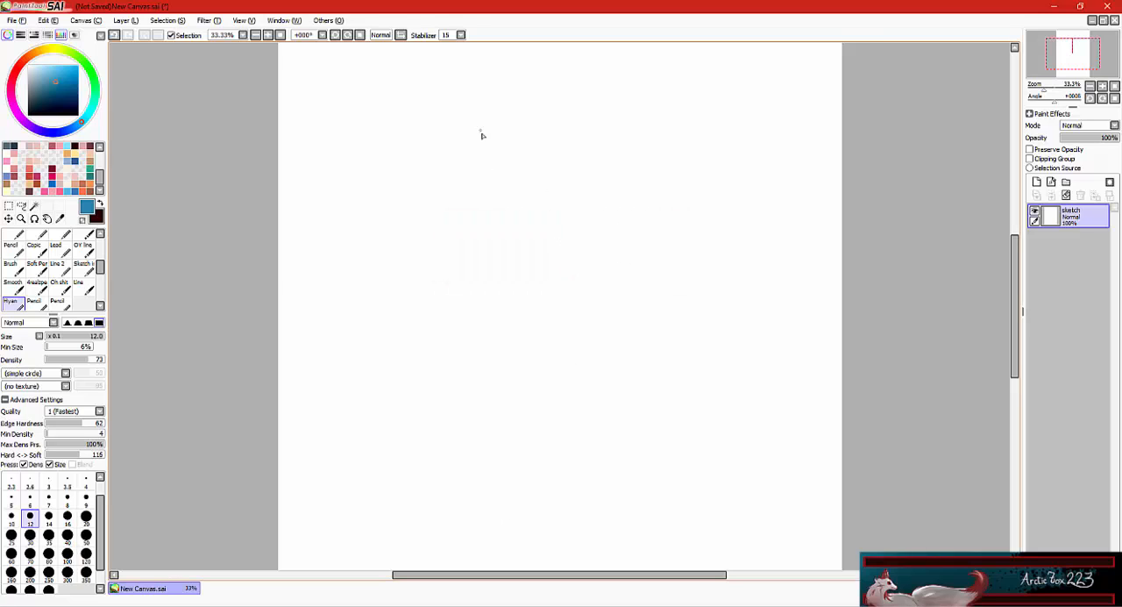
Sketch the left half of an apple outline and its upper-right curve in blue with brush size 20.
click(86, 515)
mouse_move(549, 236)
mouse_down()
mouse_move(493, 252)
mouse_move(478, 318)
mouse_move(546, 366)
mouse_move(554, 236)
mouse_move(616, 239)
mouse_up()
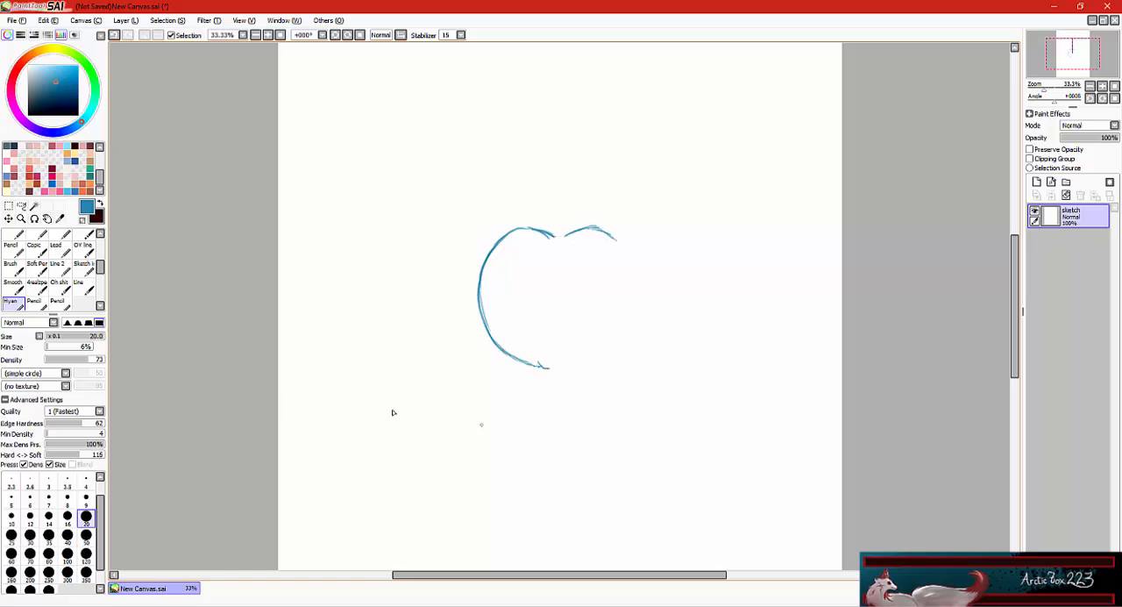
Try to complete the apple by placing a mirrored copy of its left half on the opposite side.
key(m)
mouse_move(405, 198)
mouse_down()
mouse_move(568, 325)
mouse_move(560, 391)
mouse_up()
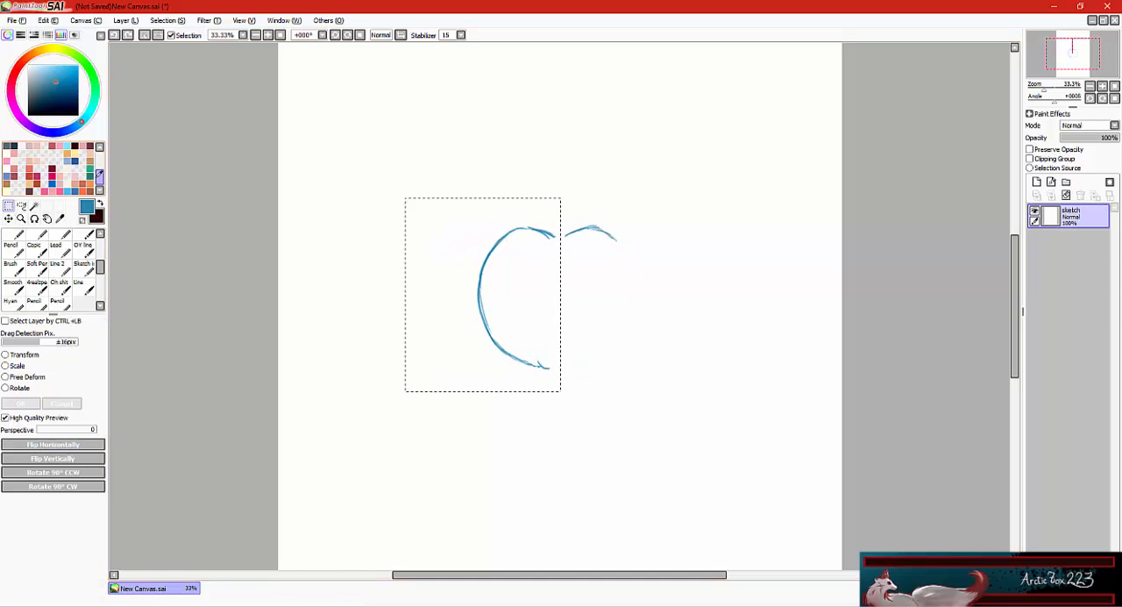
click(145, 35)
Sketch the apple's right side, notched base and short curved stem freehand with the Hyan brush.
click(13, 303)
mouse_move(605, 231)
mouse_down()
mouse_move(632, 272)
mouse_move(637, 315)
mouse_move(621, 361)
mouse_move(623, 247)
mouse_move(641, 313)
mouse_move(628, 347)
mouse_up()
key(ctrl+z)
mouse_move(640, 323)
mouse_down()
mouse_move(616, 354)
mouse_move(586, 370)
mouse_up()
key(ctrl+z)
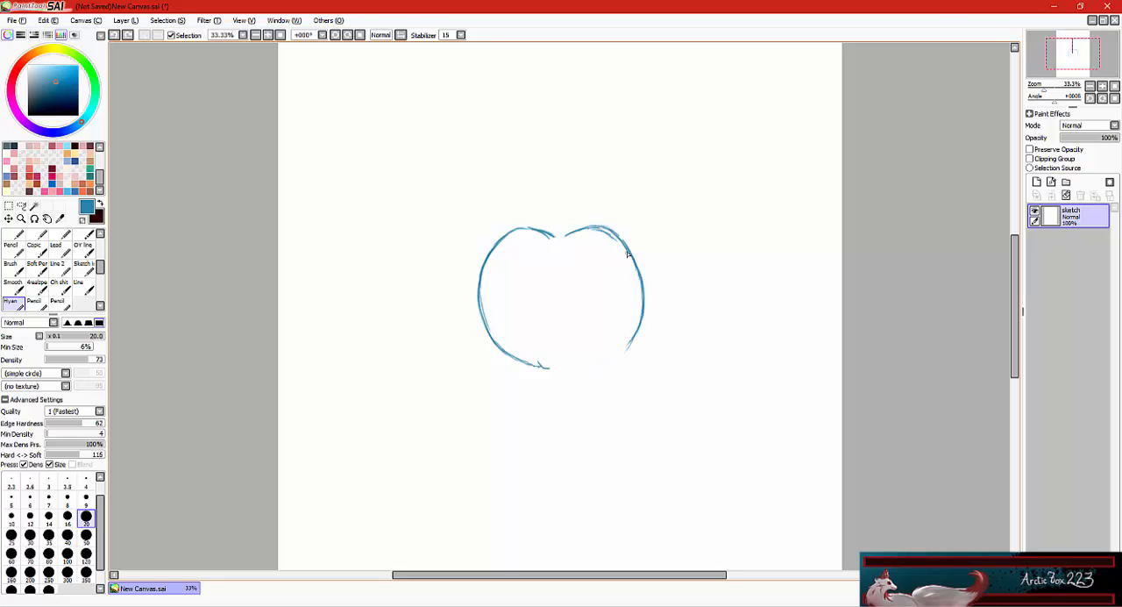
mouse_move(625, 250)
mouse_down()
mouse_move(631, 327)
mouse_move(587, 370)
mouse_up()
key(ctrl+z)
mouse_move(537, 364)
mouse_down()
mouse_move(567, 365)
mouse_move(518, 361)
mouse_up()
drag(561, 369, 587, 375)
mouse_move(558, 242)
mouse_down()
mouse_move(562, 207)
mouse_move(562, 239)
mouse_up()
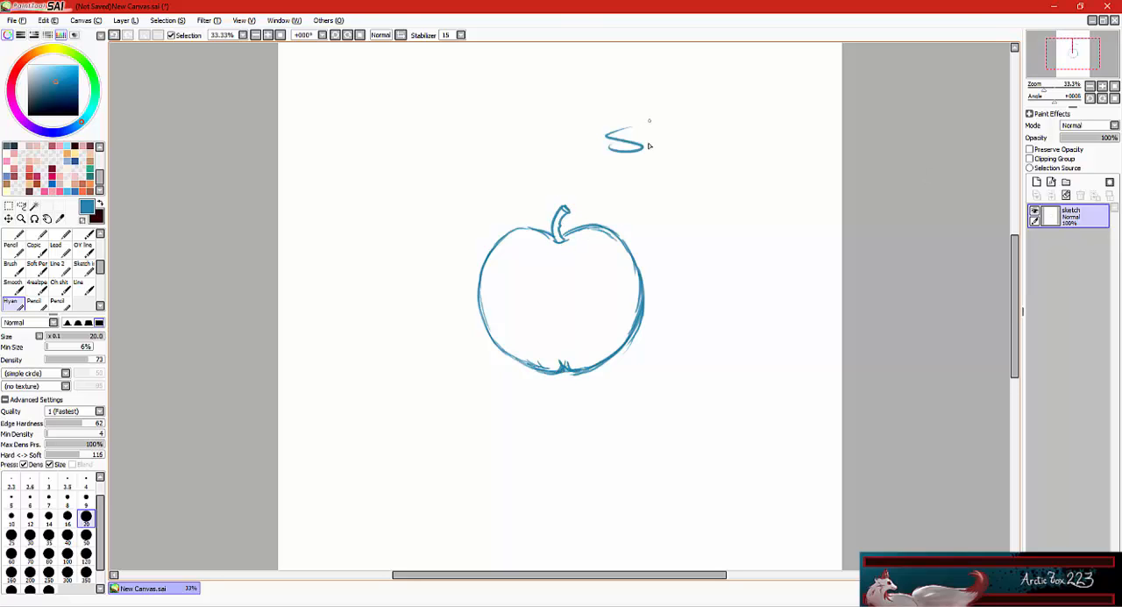
Add a new layer above the sketch and name it "sketch shade".
click(1038, 183)
double_click(1071, 214)
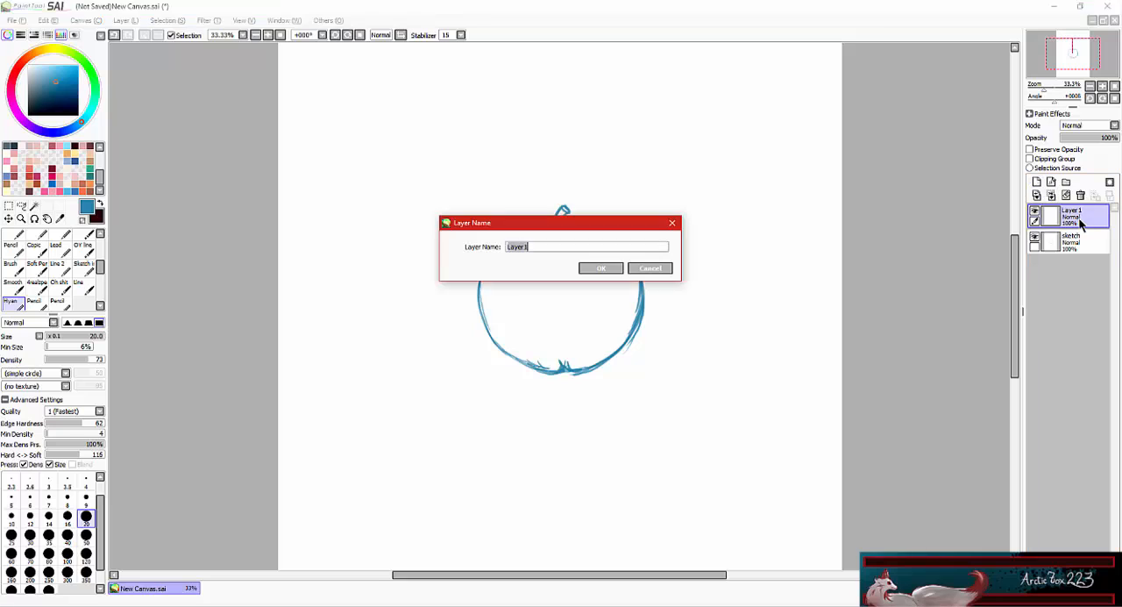
text(sketch shade)
key(Return)
Try out a simple face with two oval eyes and a mouth on the apple, and undo it.
drag(518, 253, 517, 253)
drag(564, 255, 563, 255)
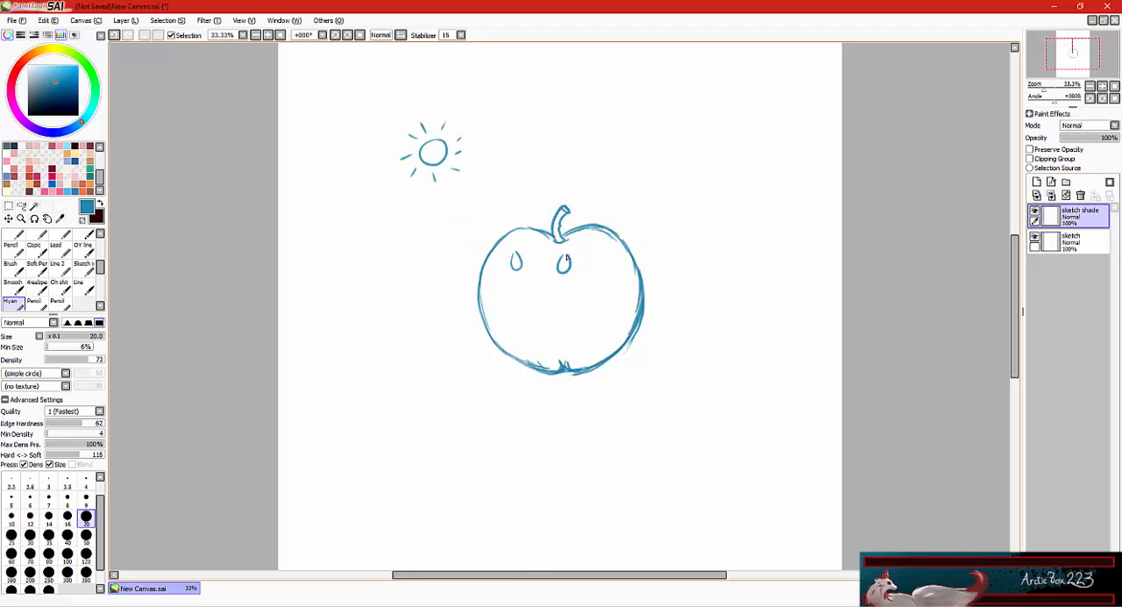
drag(517, 296, 552, 295)
key(ctrl+z)
key(ctrl+z)
key(ctrl+z)
Shade the apple's right side and base in blue with the Water brush, starting at size 200 and reducing it to 20 for the highlight outline.
drag(100, 266, 100, 243)
click(83, 237)
click(30, 561)
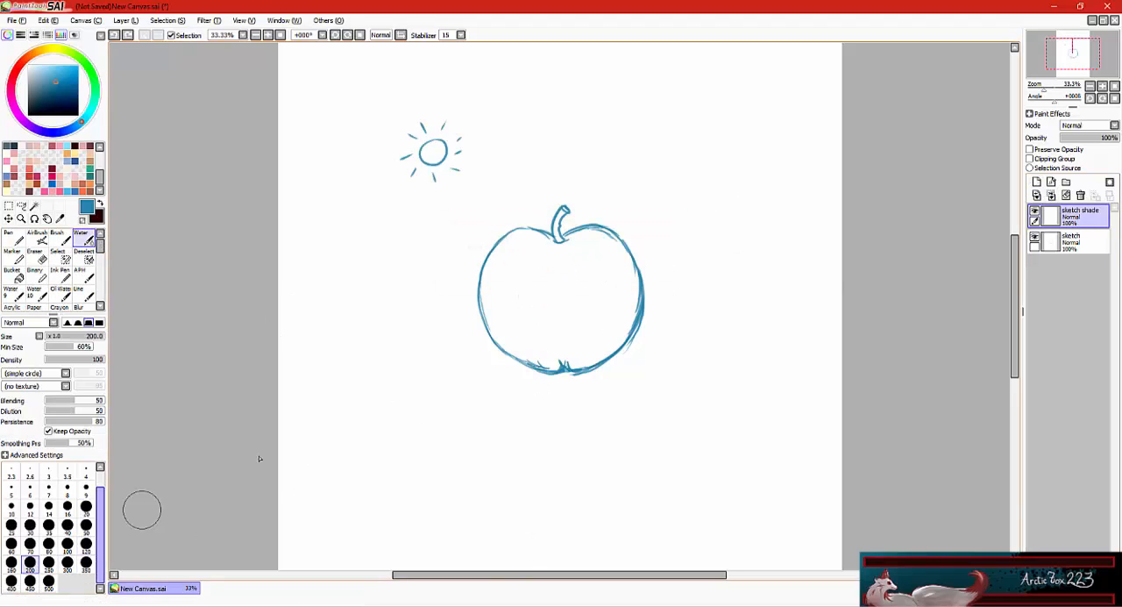
mouse_move(592, 233)
mouse_down()
mouse_move(603, 344)
mouse_move(628, 298)
mouse_move(616, 281)
mouse_move(556, 363)
mouse_move(594, 300)
mouse_move(575, 342)
mouse_up()
key(bracketleft)
key(bracketleft)
key(bracketleft)
key(bracketleft)
key(bracketleft)
key(bracketleft)
key(bracketleft)
key(bracketleft)
key(bracketleft)
key(bracketleft)
key(bracketleft)
key(bracketleft)
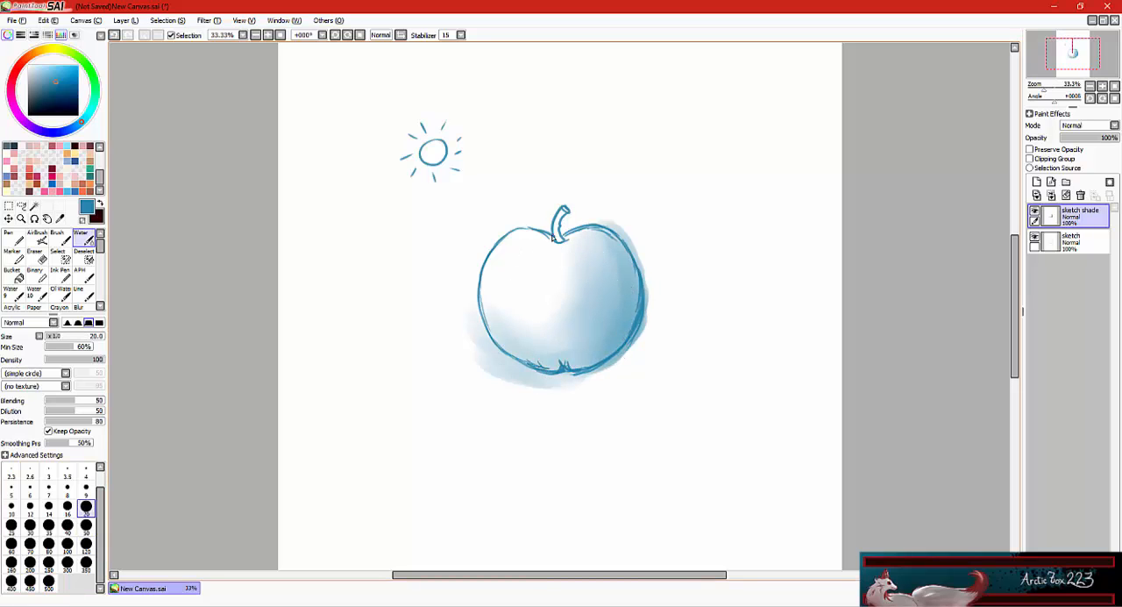
Hide the sketch shade layer and add a new layer named "ink" above it.
click(1034, 211)
click(1036, 182)
double_click(1073, 215)
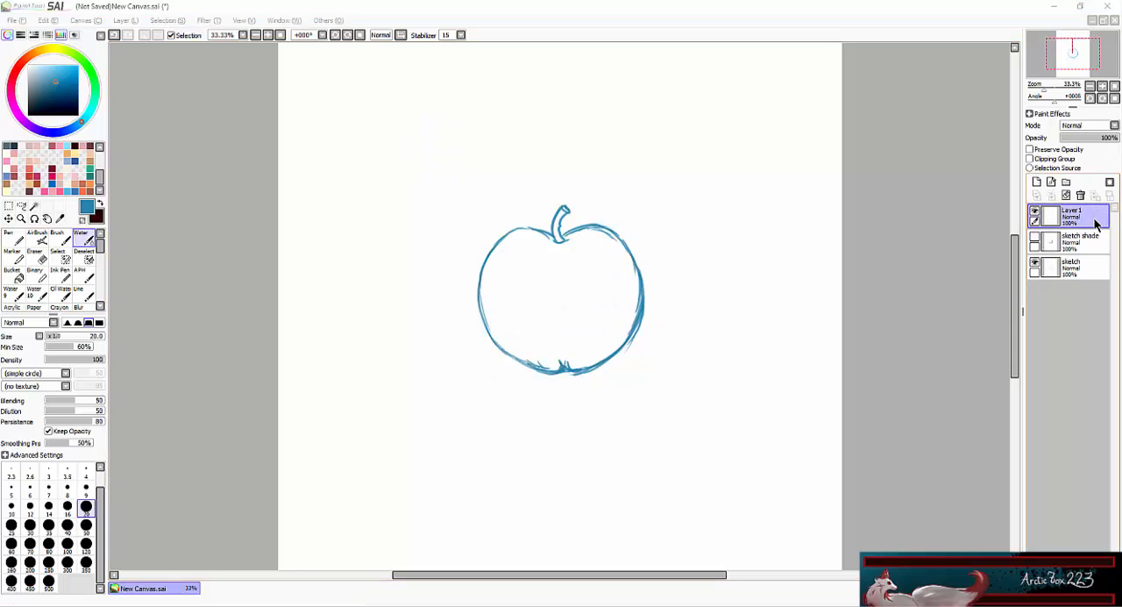
key(Return)
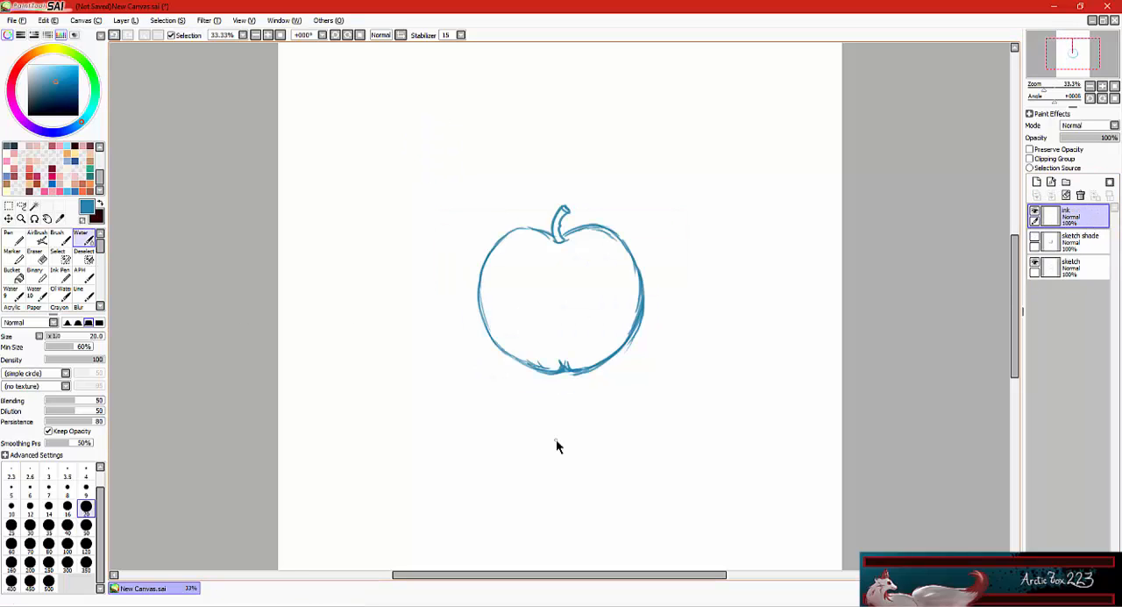
Set up inking with a very dark red colour and the Line brush at size 20.
click(12, 80)
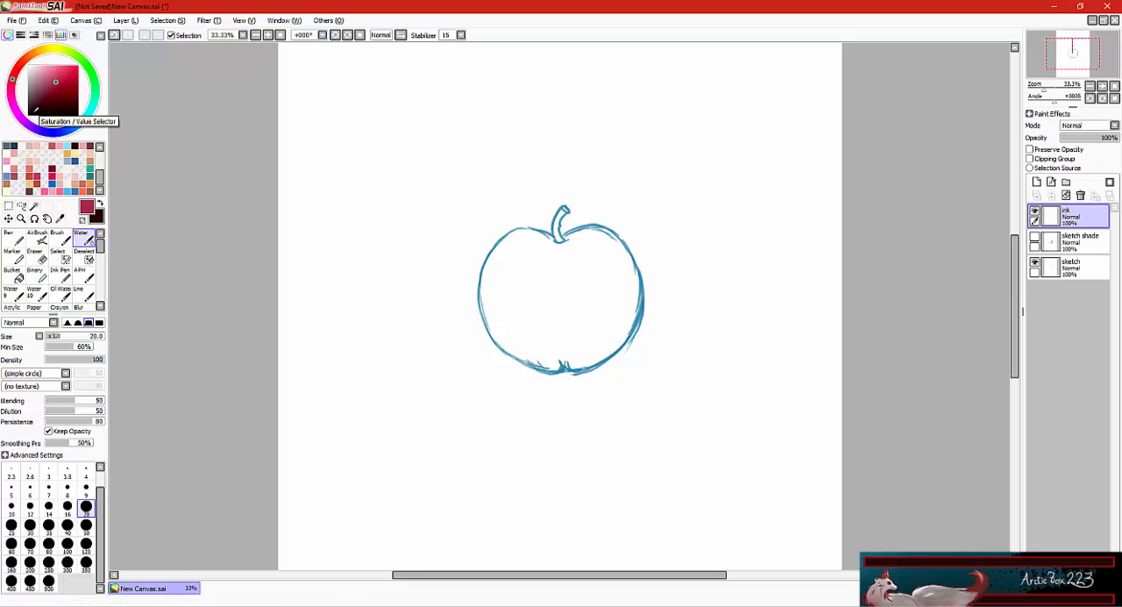
click(39, 107)
drag(99, 248, 100, 256)
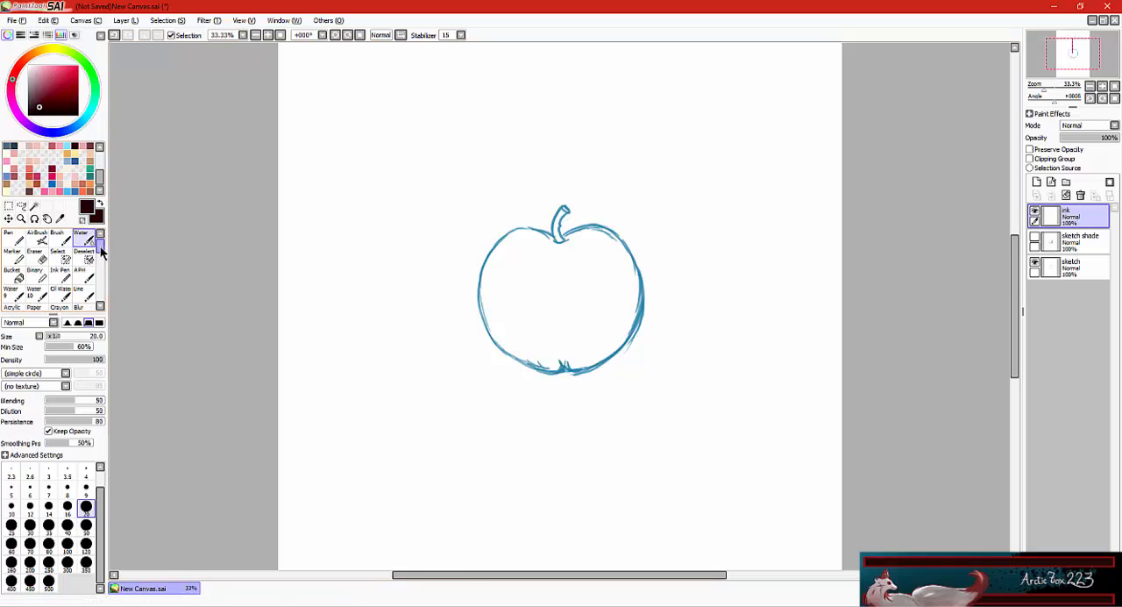
click(84, 254)
click(86, 539)
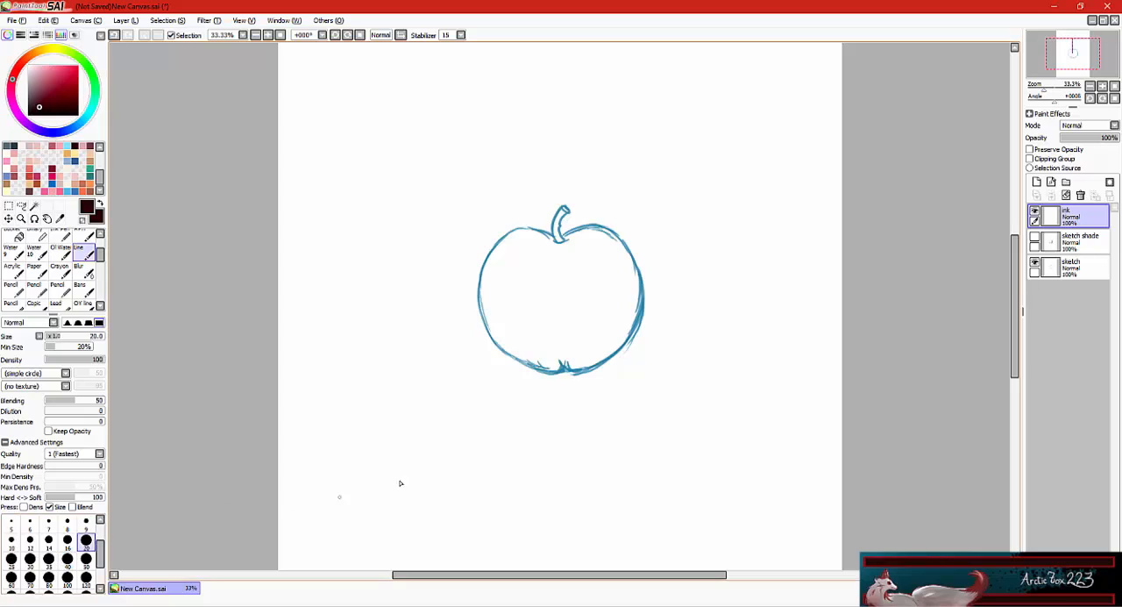
Try inking the apple's stem with the Line brush at size 20 and at size 9, undoing the strokes.
key(Page_Up)
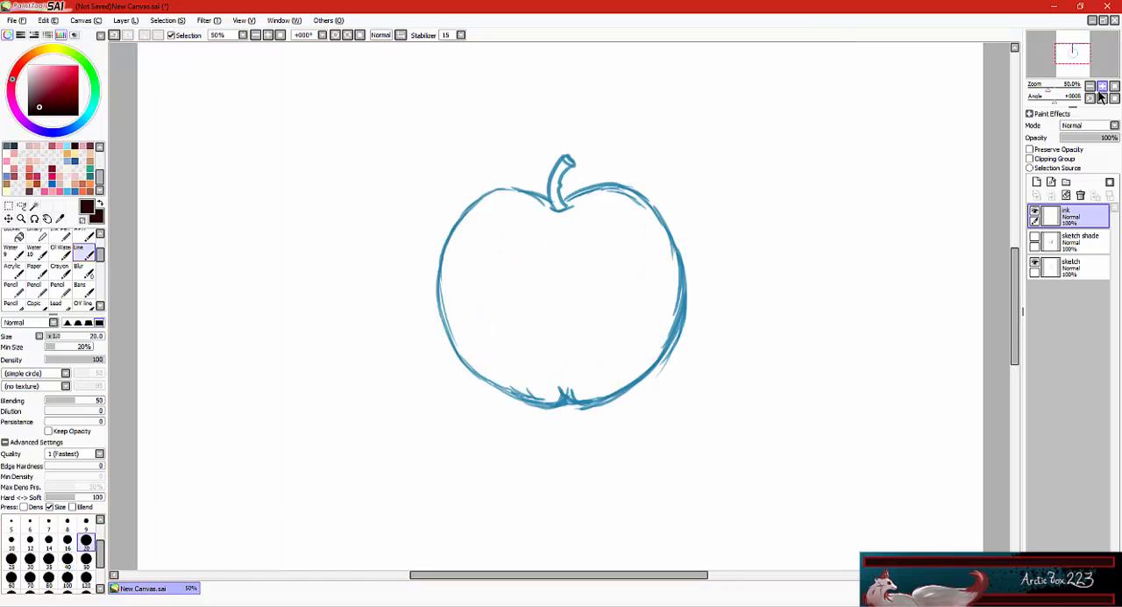
drag(556, 210, 562, 167)
key(ctrl+z)
click(83, 529)
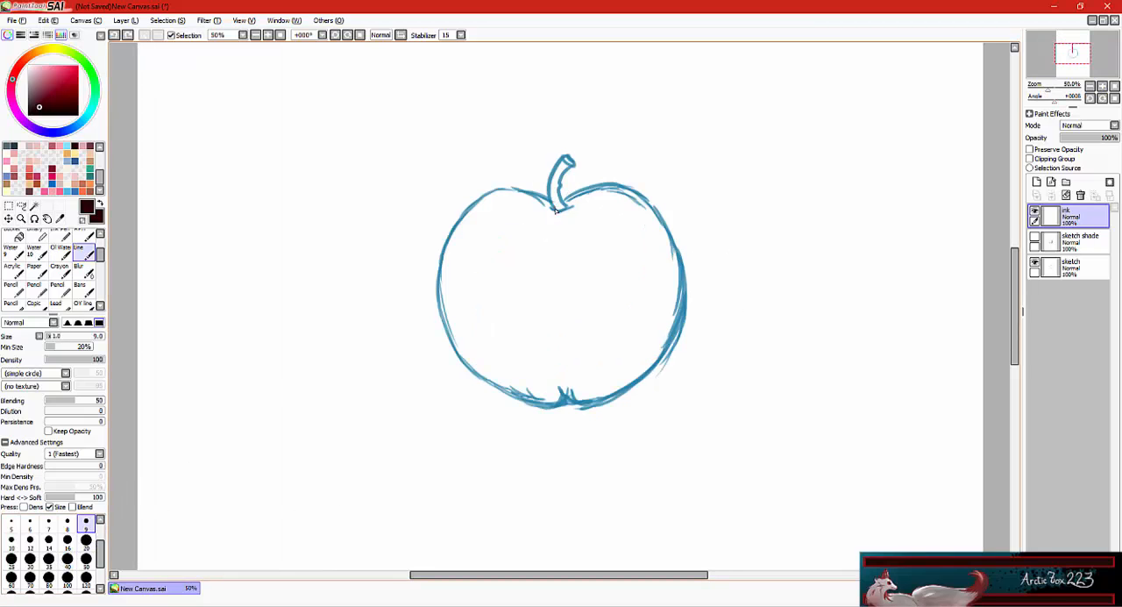
key(ctrl+z)
drag(556, 210, 562, 158)
key(ctrl+z)
Lower the sketch layer's opacity to about 46% and make the ink layer active again.
click(1075, 267)
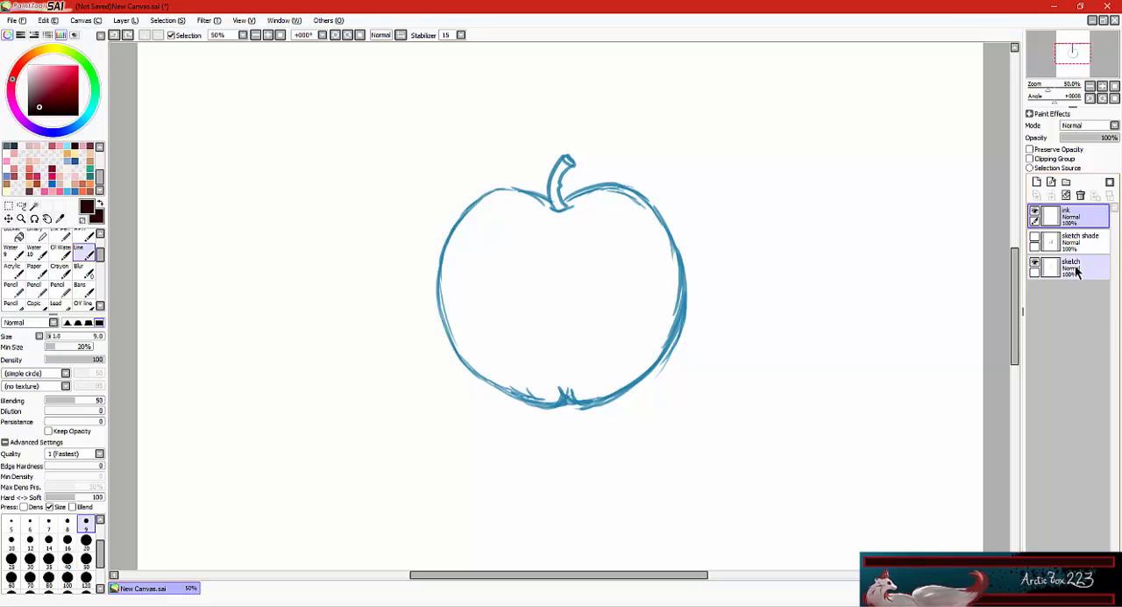
drag(1082, 139, 1087, 139)
click(1071, 217)
Try inking the stem again over the faded sketch at size 9, undoing the strokes.
key(ctrl+z)
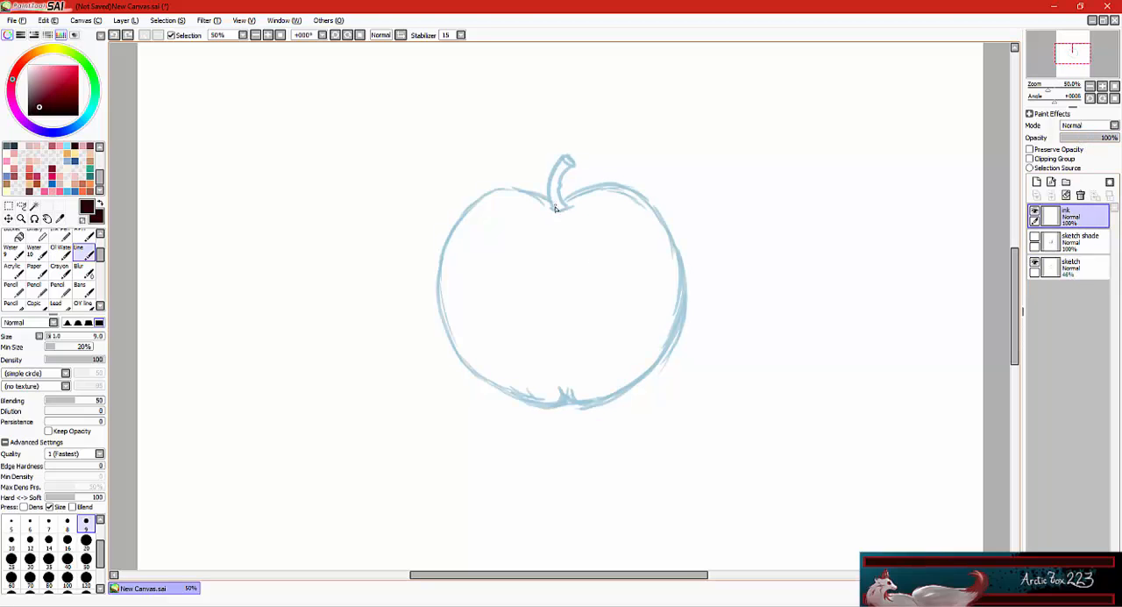
key(ctrl+z)
drag(557, 210, 567, 160)
key(ctrl+z)
Ink the stem's outline and its base curve on the ink layer with the Line brush at size 14.
click(50, 543)
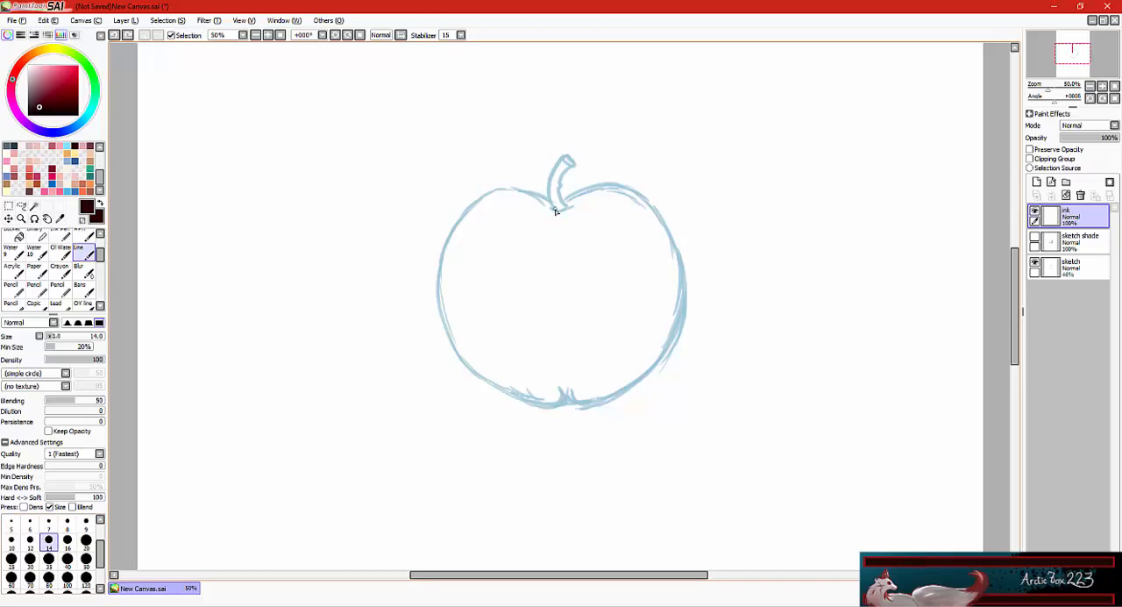
mouse_move(556, 209)
mouse_down()
mouse_move(565, 160)
mouse_move(561, 184)
mouse_move(570, 167)
mouse_up()
key(ctrl+z)
key(ctrl+z)
key(ctrl+z)
key(ctrl+z)
drag(552, 209, 570, 207)
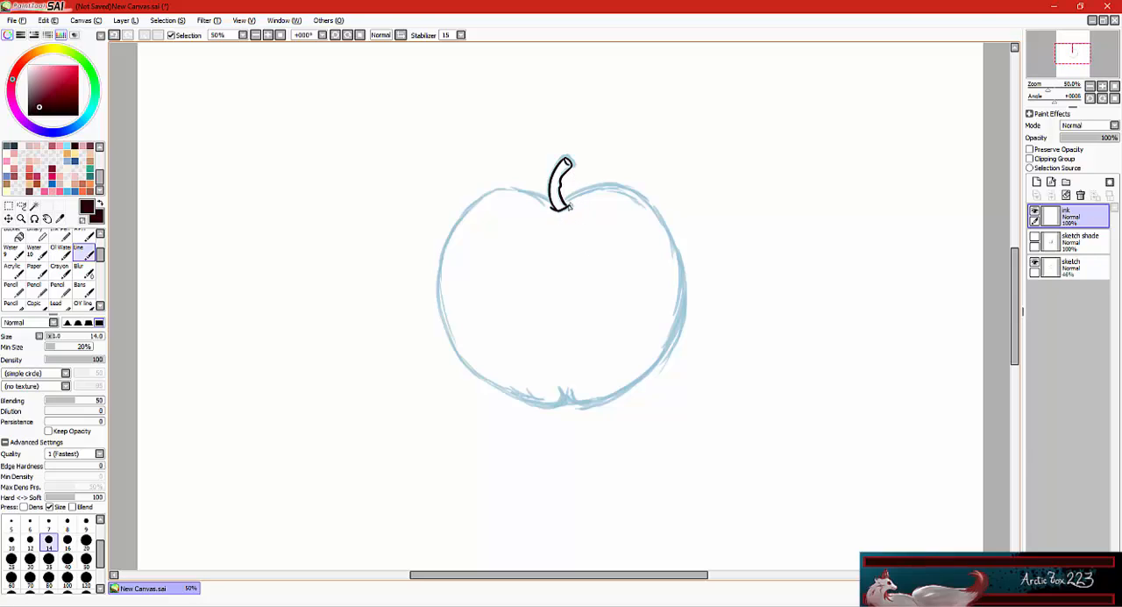
Add a new layer above the ink layer and name it "ink 2".
click(1037, 182)
double_click(1077, 218)
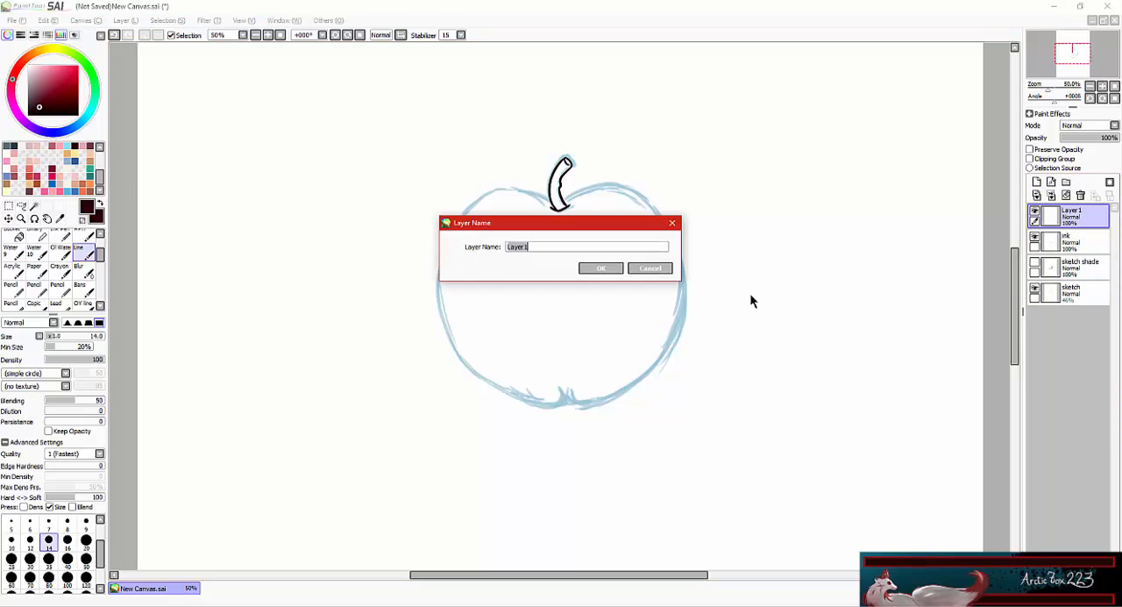
text(ink 2)
key(Return)
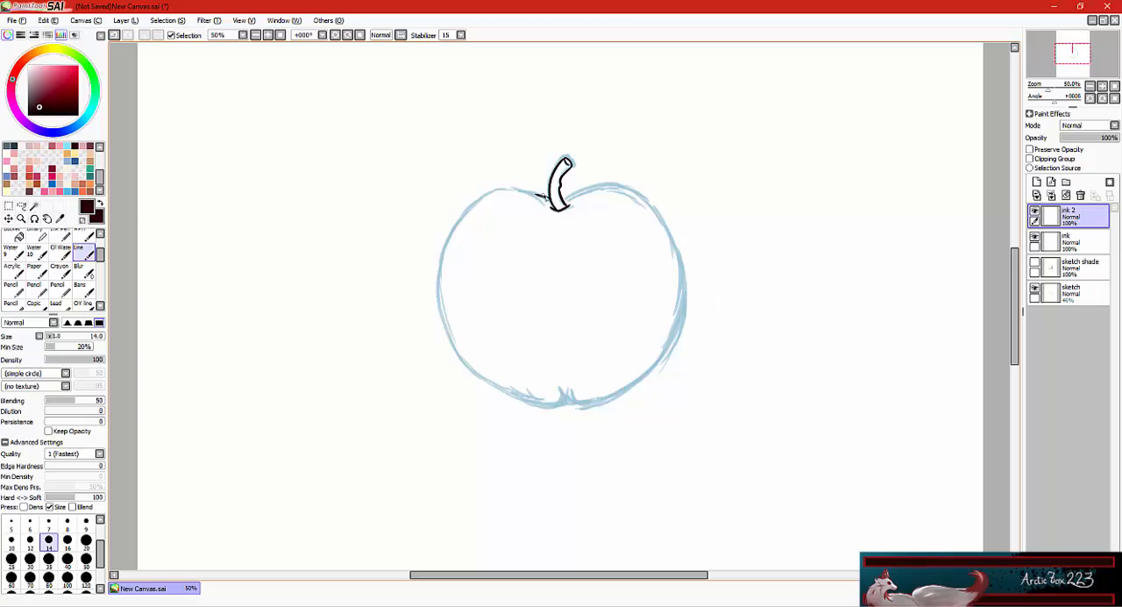
Try to ink the apple's left side from the stem down to the base on the ink 2 layer.
mouse_move(552, 203)
mouse_down()
mouse_move(491, 188)
mouse_move(440, 270)
mouse_move(566, 405)
mouse_up()
key(ctrl+z)
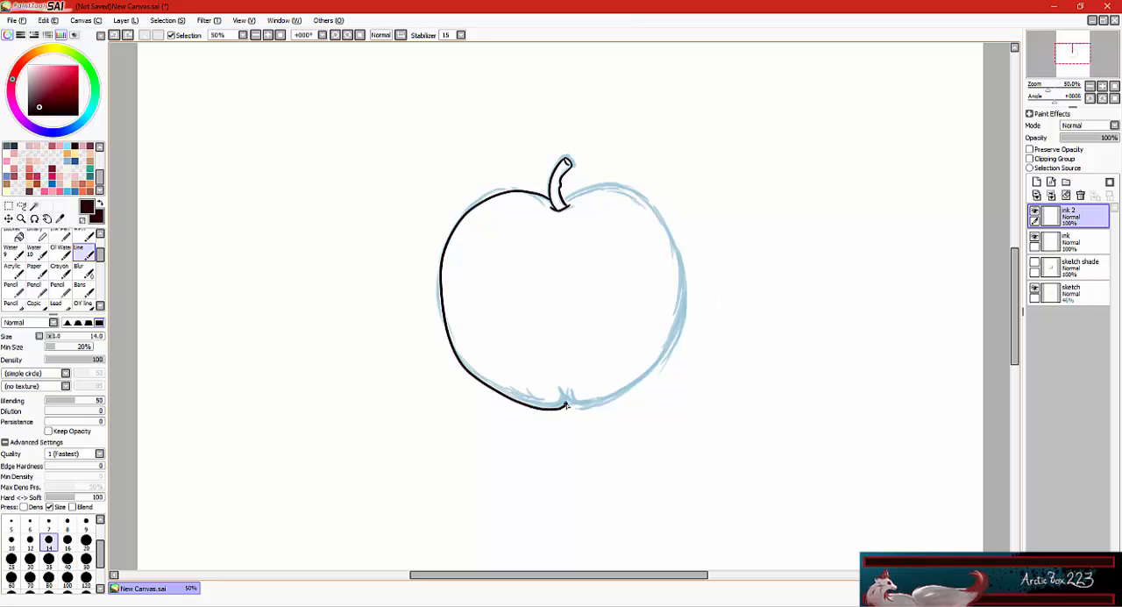
key(ctrl+z)
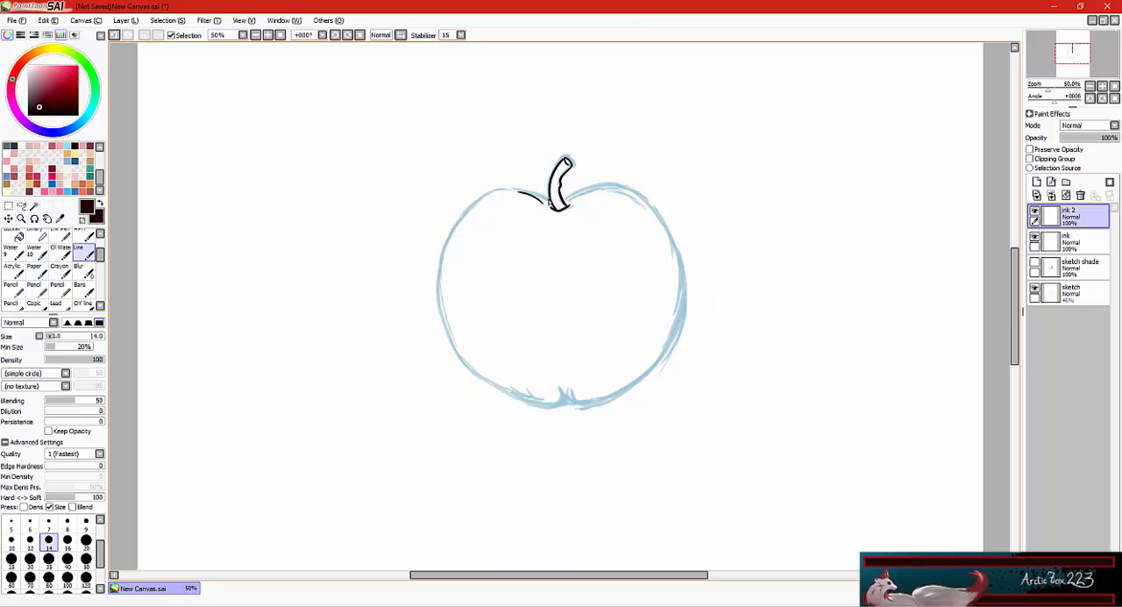
Ink the apple's left side from the stem down to the base notch on the ink 2 layer with the Line brush at size 14.
mouse_move(548, 191)
mouse_down()
mouse_move(430, 314)
mouse_move(561, 405)
mouse_move(487, 189)
mouse_move(514, 401)
mouse_move(570, 404)
mouse_move(492, 195)
mouse_move(431, 368)
mouse_move(570, 401)
mouse_up()
key(ctrl+z)
key(ctrl+z)
key(ctrl+z)
key(ctrl+z)
key(ctrl+z)
key(e)
click(83, 253)
key(ctrl+z)
key(ctrl+z)
key(ctrl+z)
key(ctrl+z)
key(ctrl+z)
key(ctrl+z)
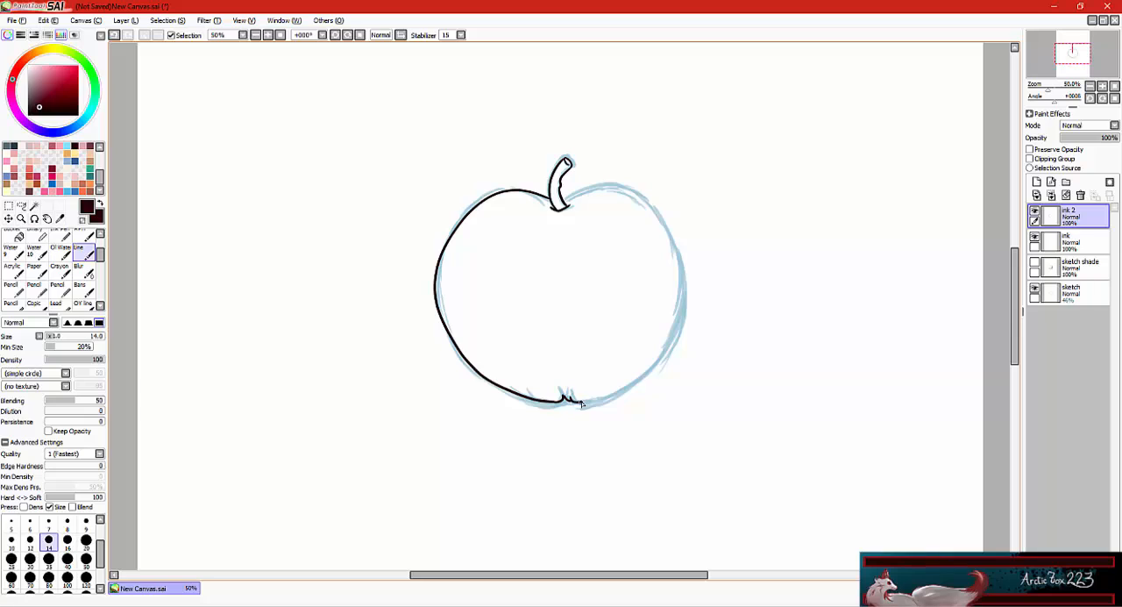
Mirror the canvas view, ink the apple's remaining side from the stem down to the base notch, and restore the normal view.
click(379, 34)
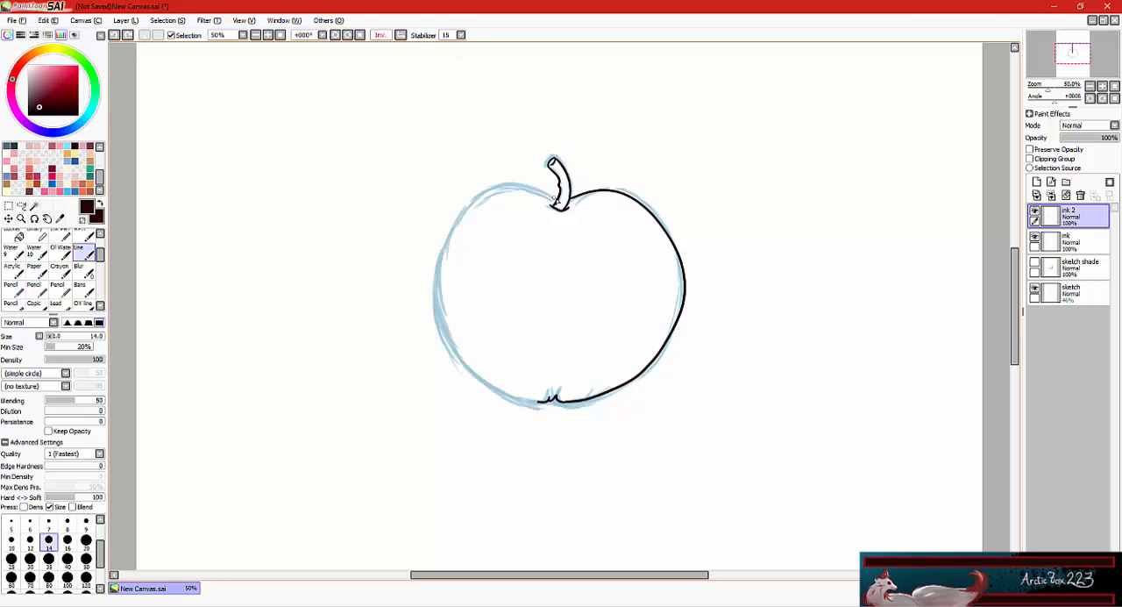
mouse_move(552, 197)
mouse_down()
mouse_move(449, 355)
mouse_move(525, 403)
mouse_move(524, 188)
mouse_move(513, 187)
mouse_move(451, 351)
mouse_move(532, 401)
mouse_up()
key(ctrl+z)
key(ctrl+z)
key(ctrl+z)
mouse_move(558, 198)
mouse_down()
mouse_move(450, 360)
mouse_move(530, 401)
mouse_move(504, 397)
mouse_move(548, 401)
mouse_up()
key(ctrl+z)
key(b)
key(e)
click(84, 252)
key(ctrl+z)
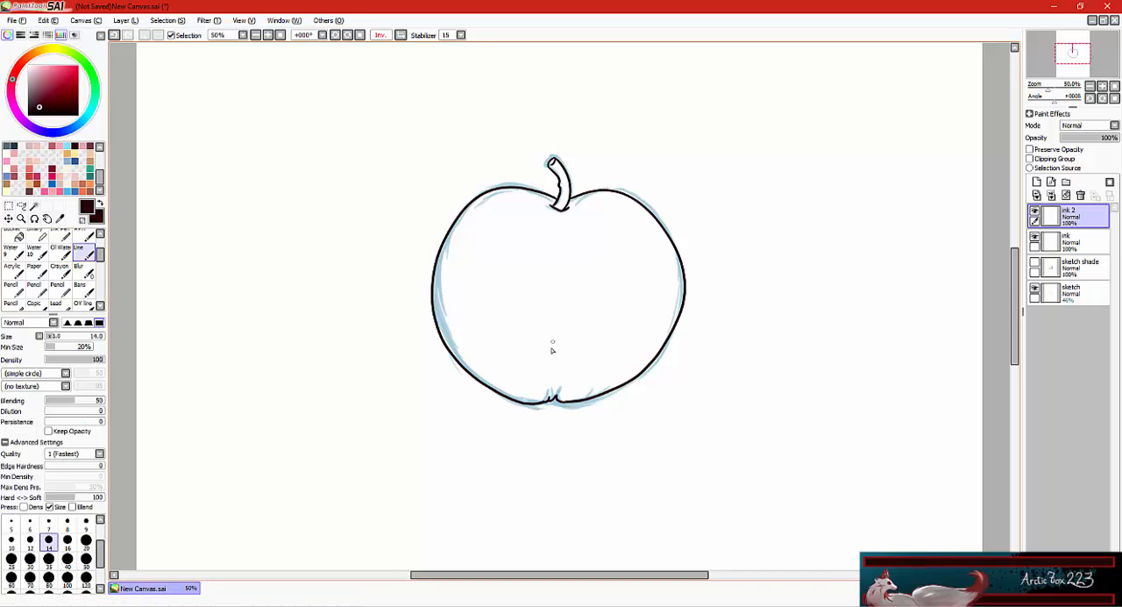
click(402, 36)
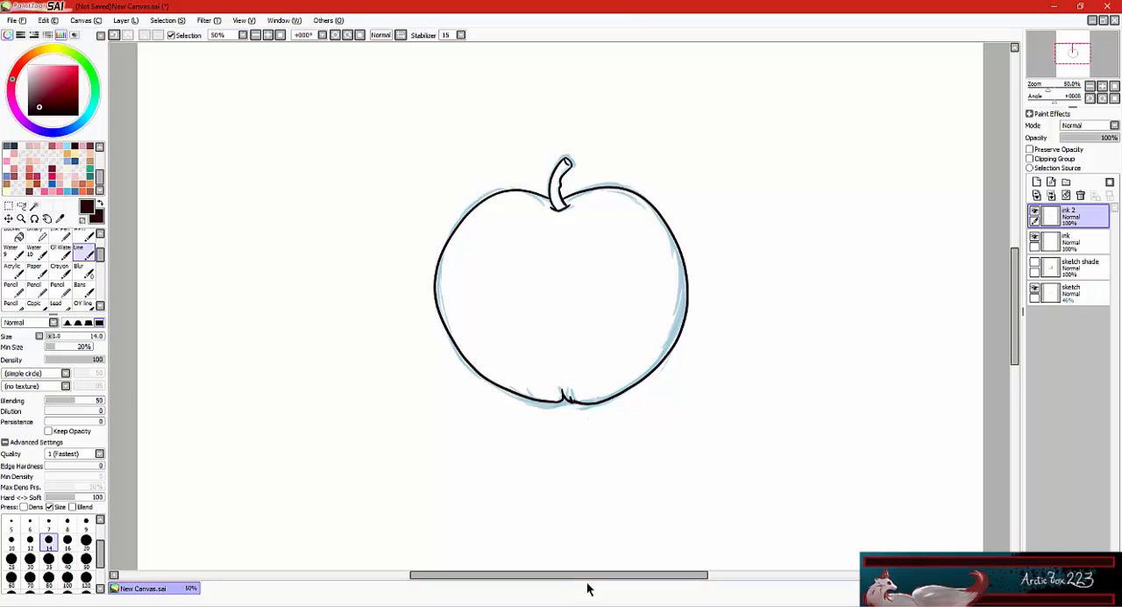
mouse_move(747, 78)
mouse_down()
mouse_move(775, 78)
mouse_move(762, 103)
mouse_up()
drag(757, 102, 778, 102)
mouse_move(792, 103)
mouse_down()
mouse_move(792, 81)
mouse_move(809, 77)
mouse_up()
drag(822, 77, 838, 76)
drag(824, 77, 843, 102)
mouse_move(824, 89)
mouse_down()
mouse_move(851, 89)
mouse_move(825, 99)
mouse_up()
key(ctrl+z)
key(ctrl+z)
key(ctrl+z)
mouse_move(846, 82)
mouse_down()
mouse_move(847, 101)
mouse_move(931, 56)
mouse_up()
key(ctrl+z)
key(ctrl+z)
key(ctrl+z)
key(ctrl+z)
key(ctrl+z)
key(ctrl+z)
key(ctrl+z)
key(ctrl+z)
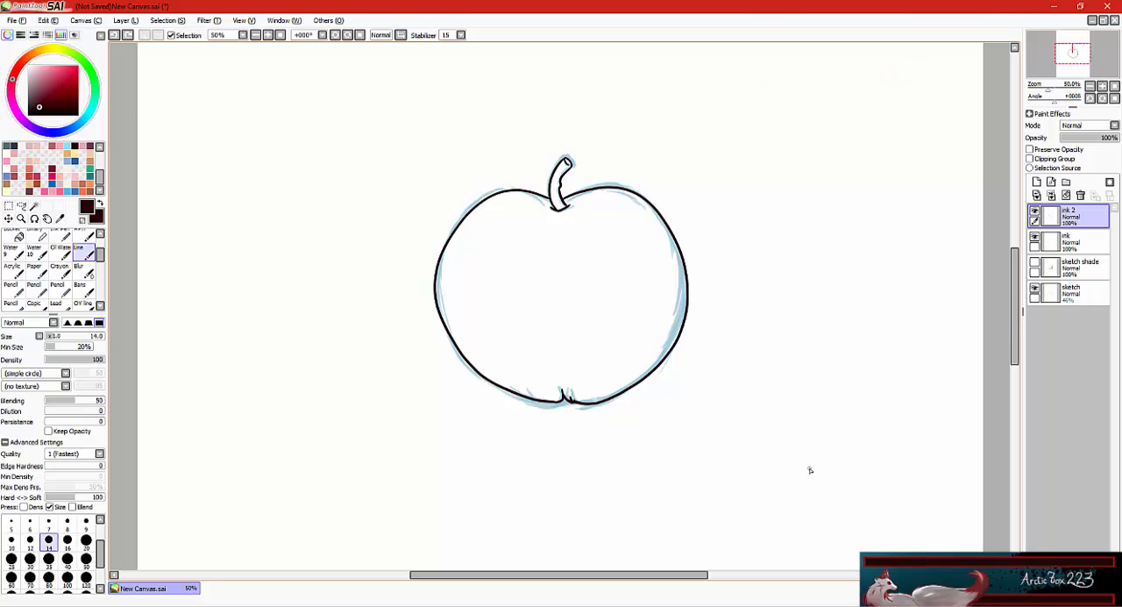
Hide the sketch layer and merge the ink 2 layer down into the ink layer.
click(1034, 289)
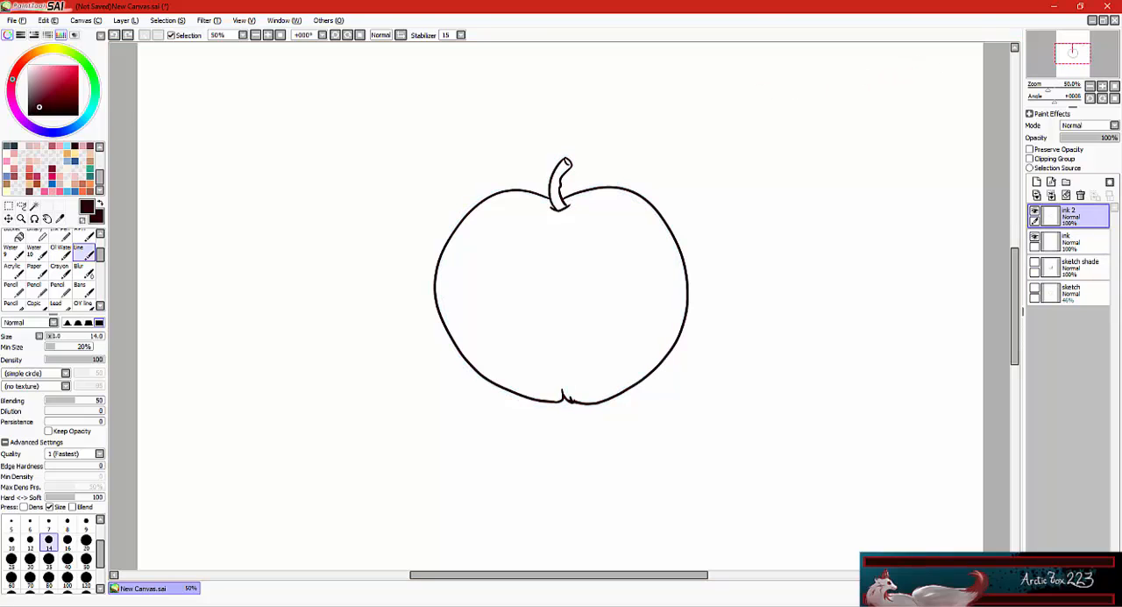
key(w)
click(1050, 196)
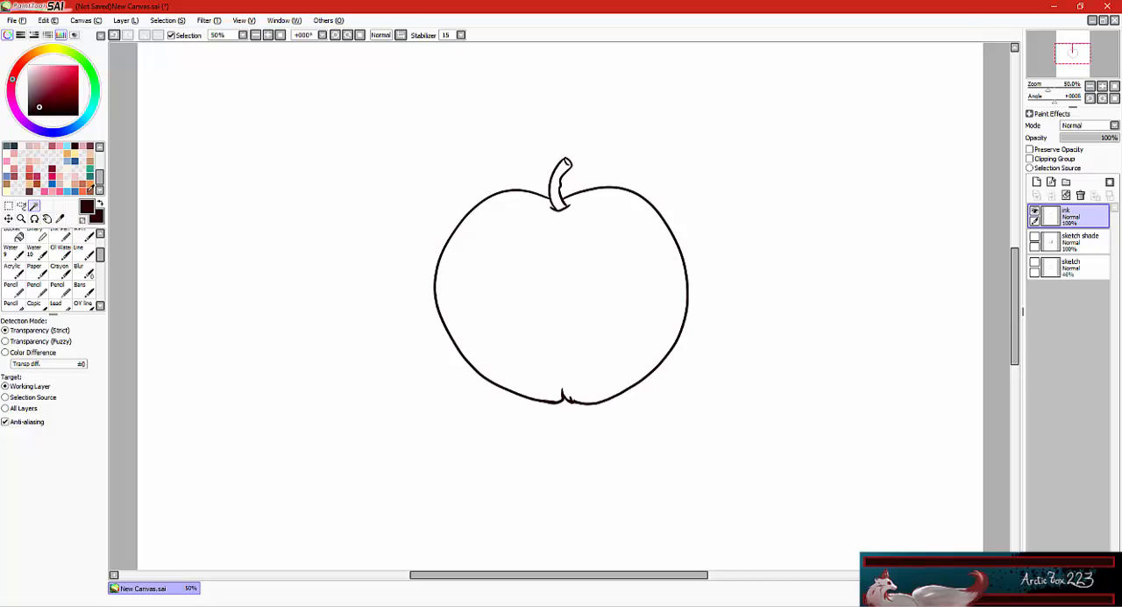
Select the empty area around the apple with the Magic Wand and invert the selection to cover the apple and stem.
click(645, 123)
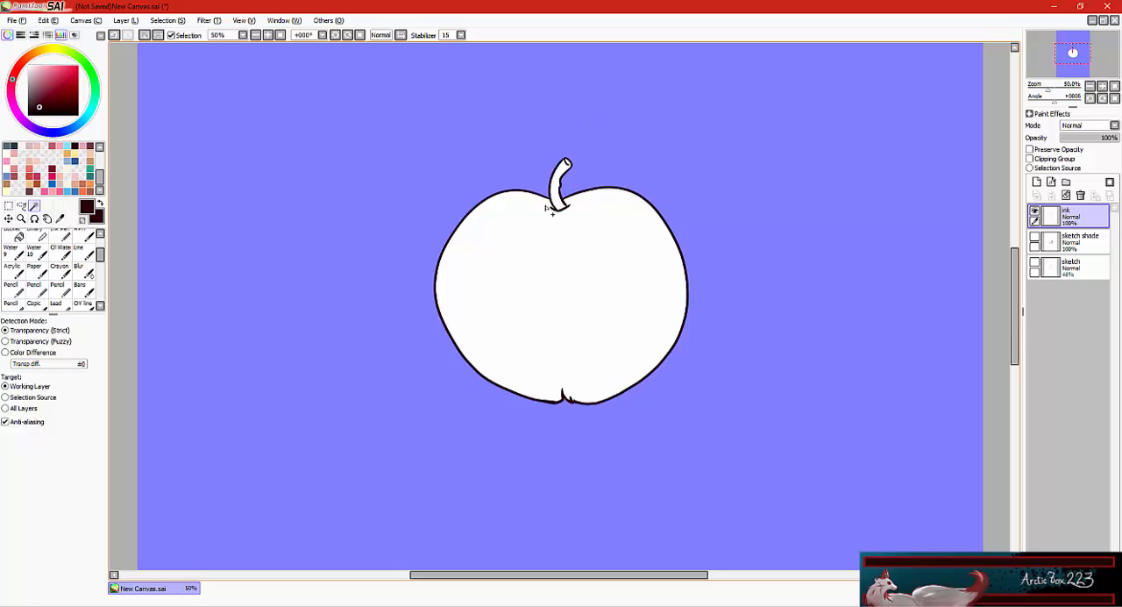
scroll(52, 263, up, 3)
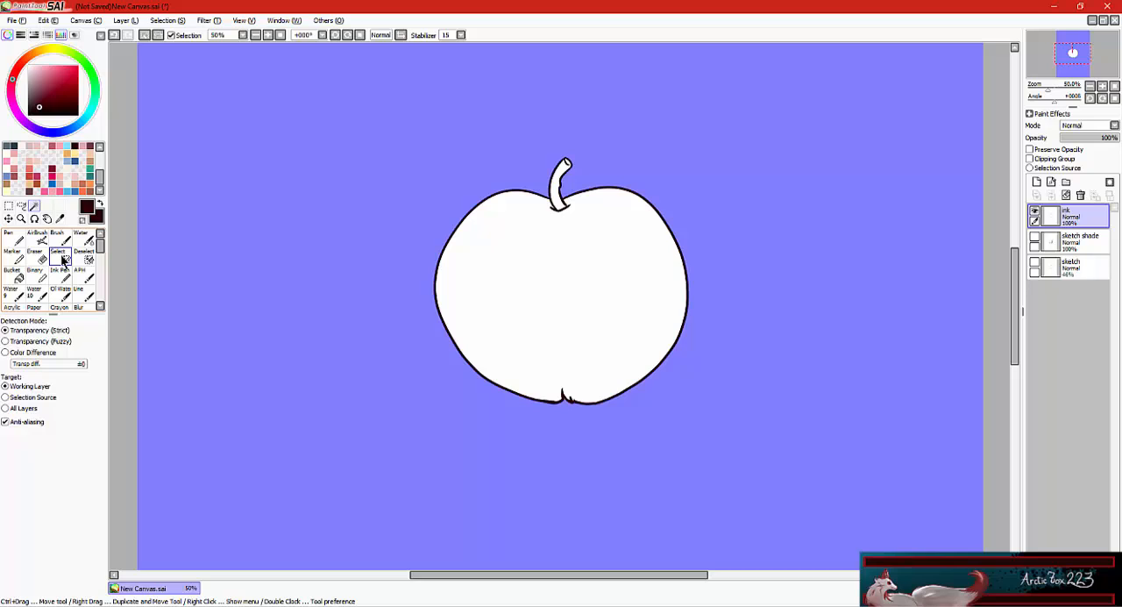
click(63, 260)
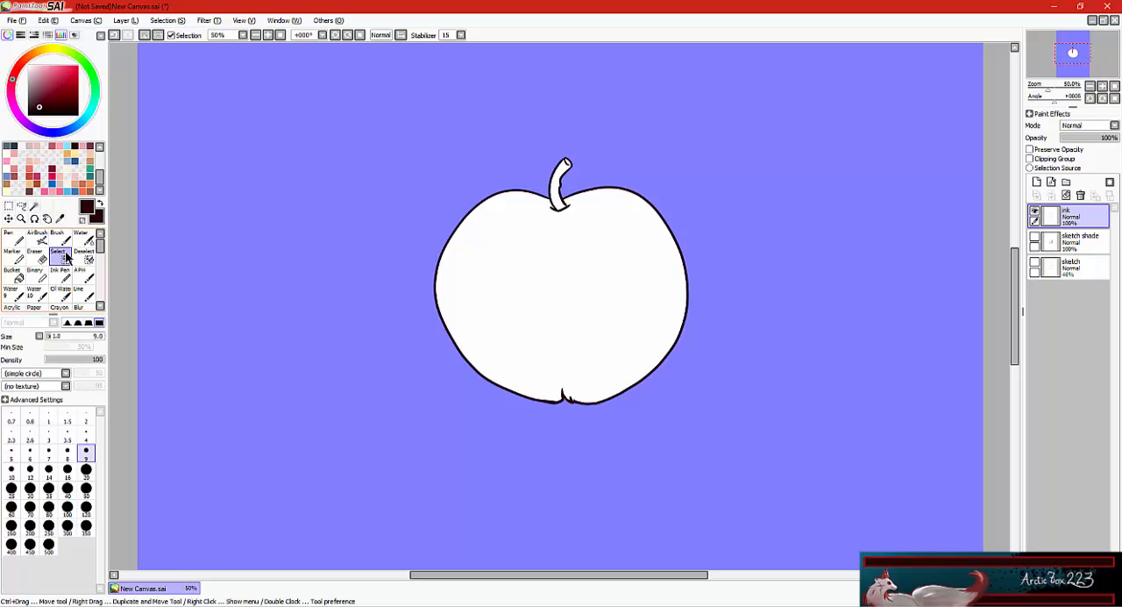
click(269, 35)
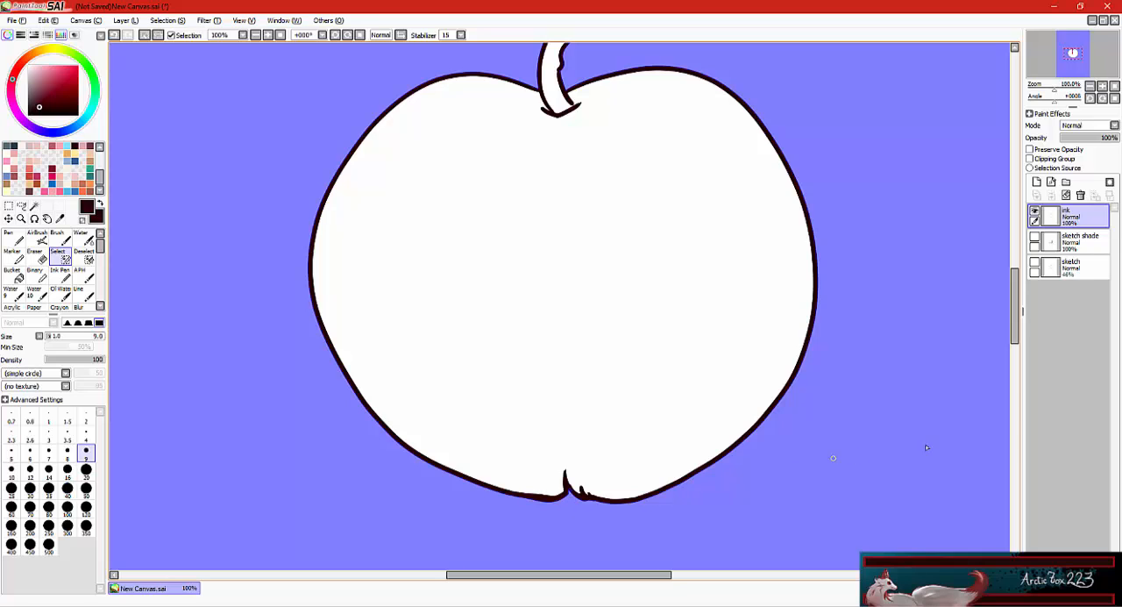
drag(1014, 346, 1012, 312)
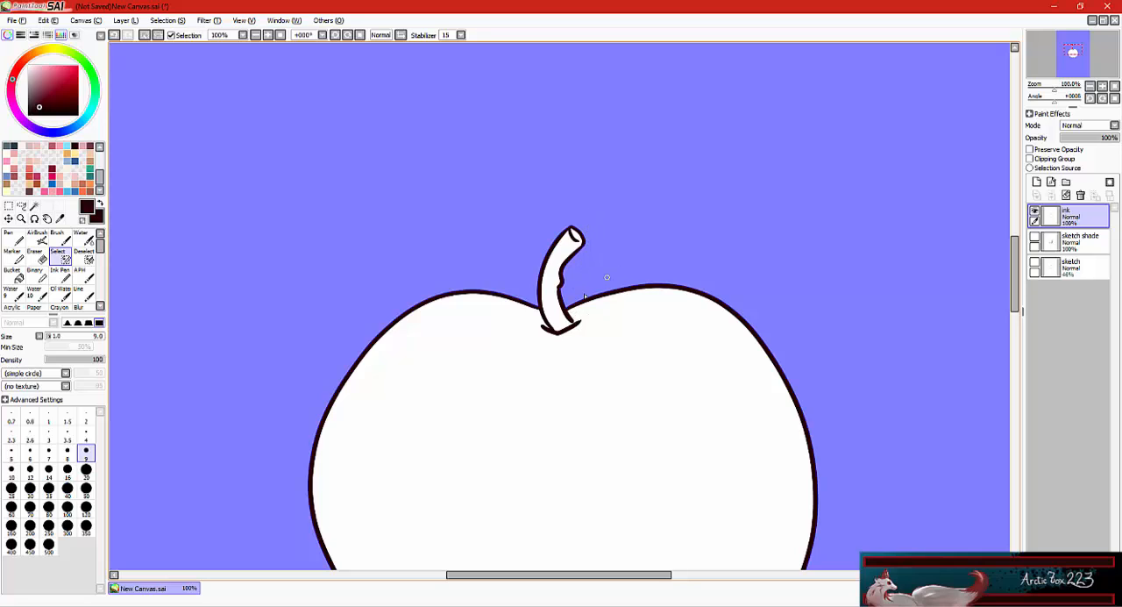
click(257, 32)
click(257, 32)
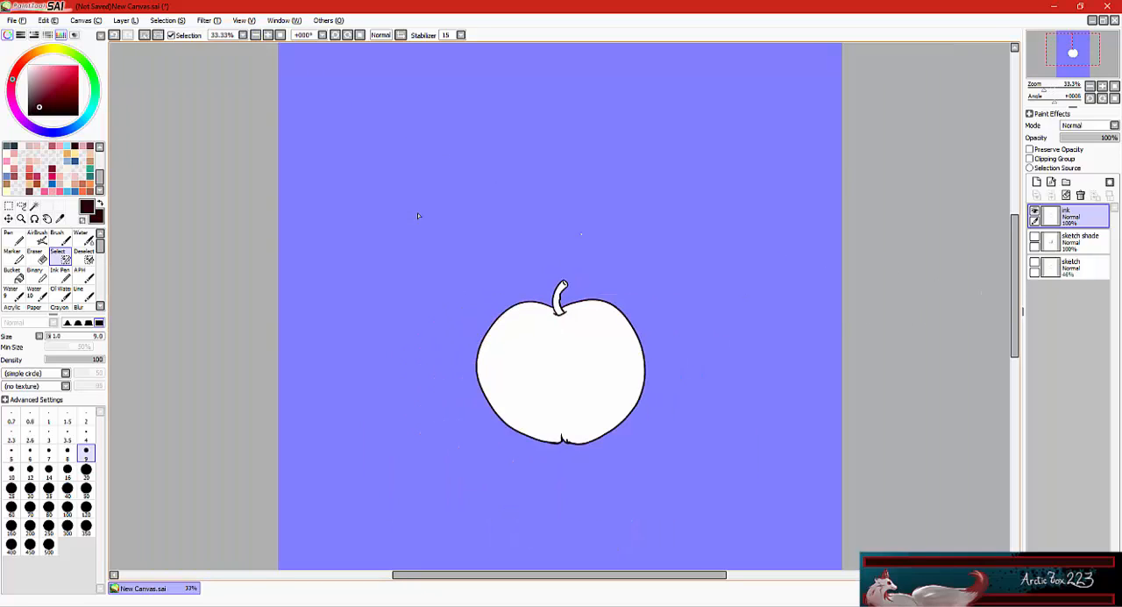
click(170, 21)
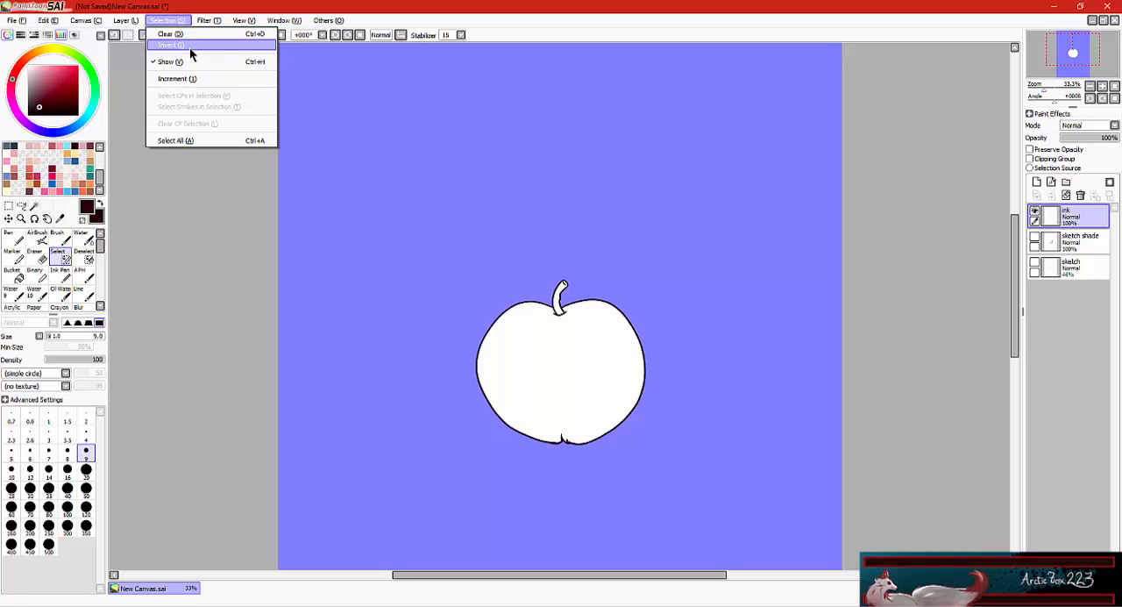
click(190, 48)
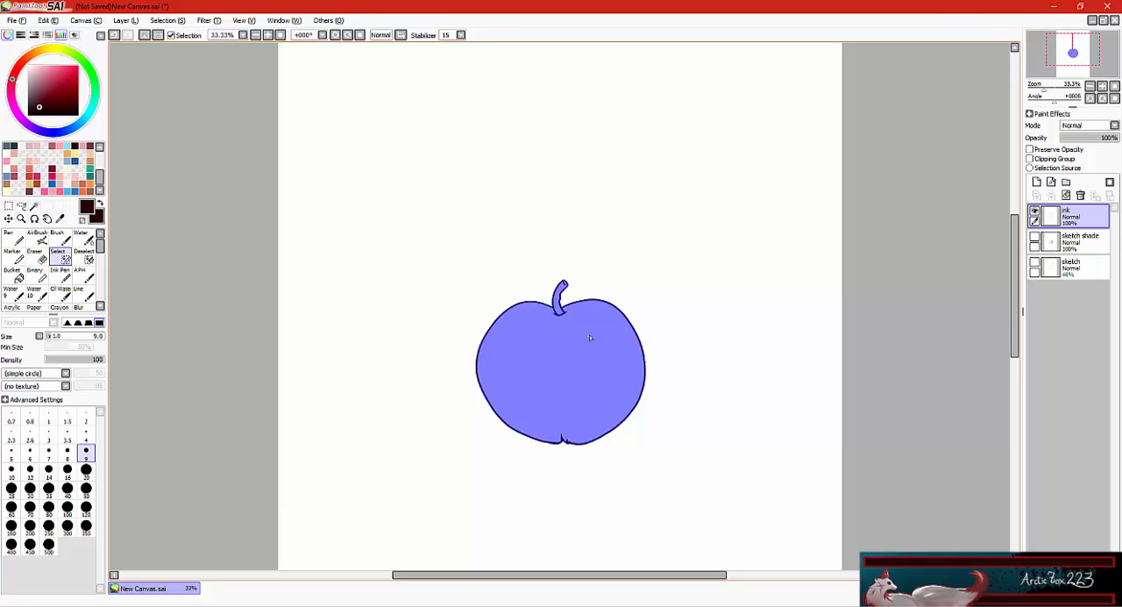
Add a new layer between the ink and sketch shade layers and name it "color base".
click(1077, 245)
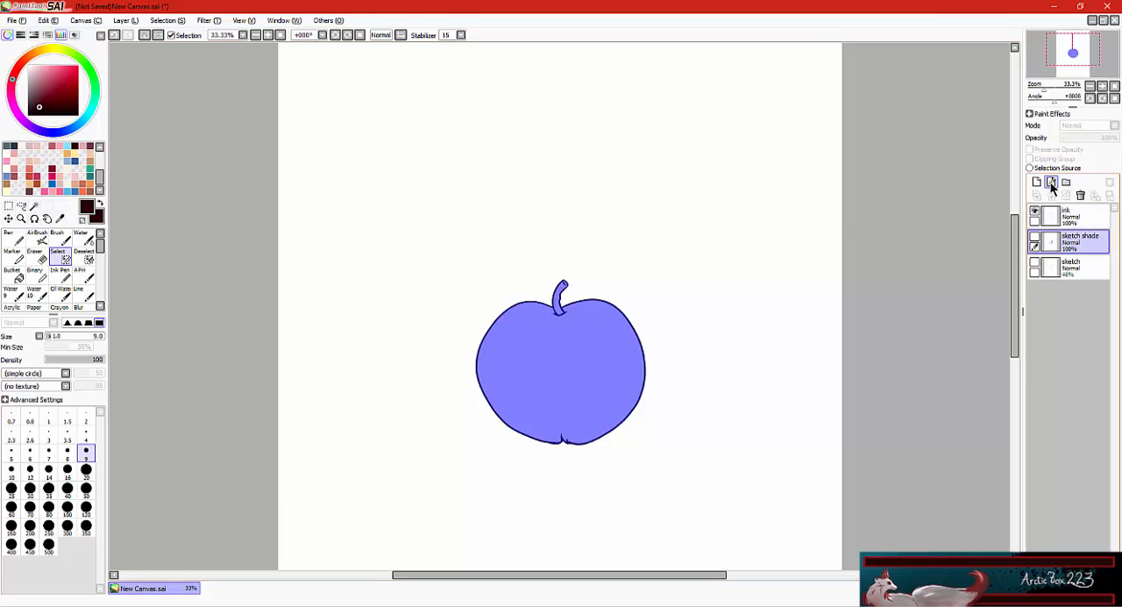
click(1037, 183)
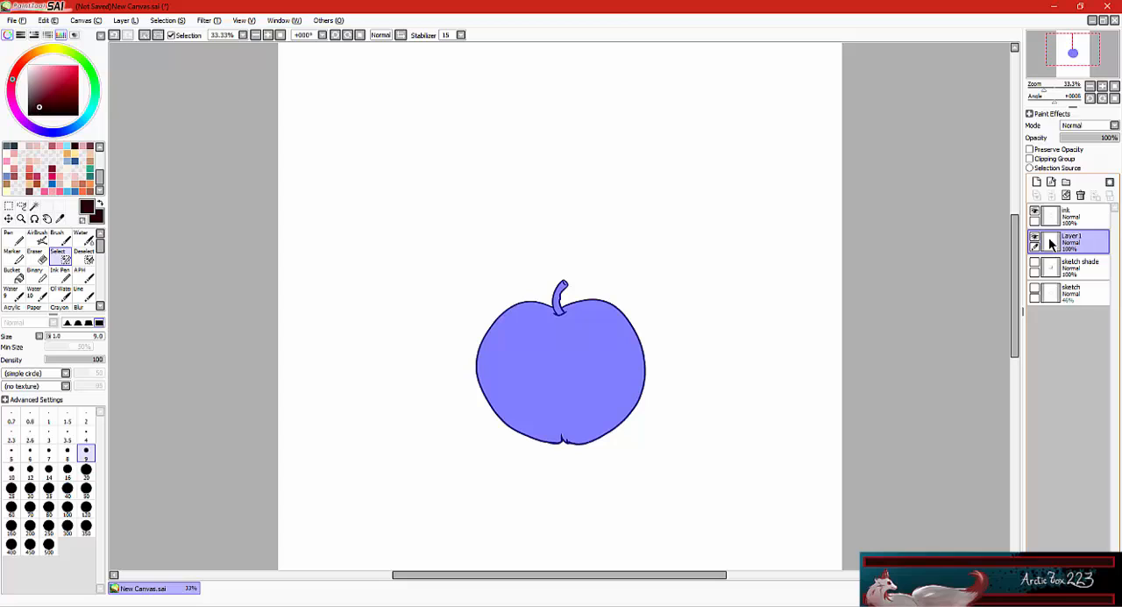
double_click(1056, 245)
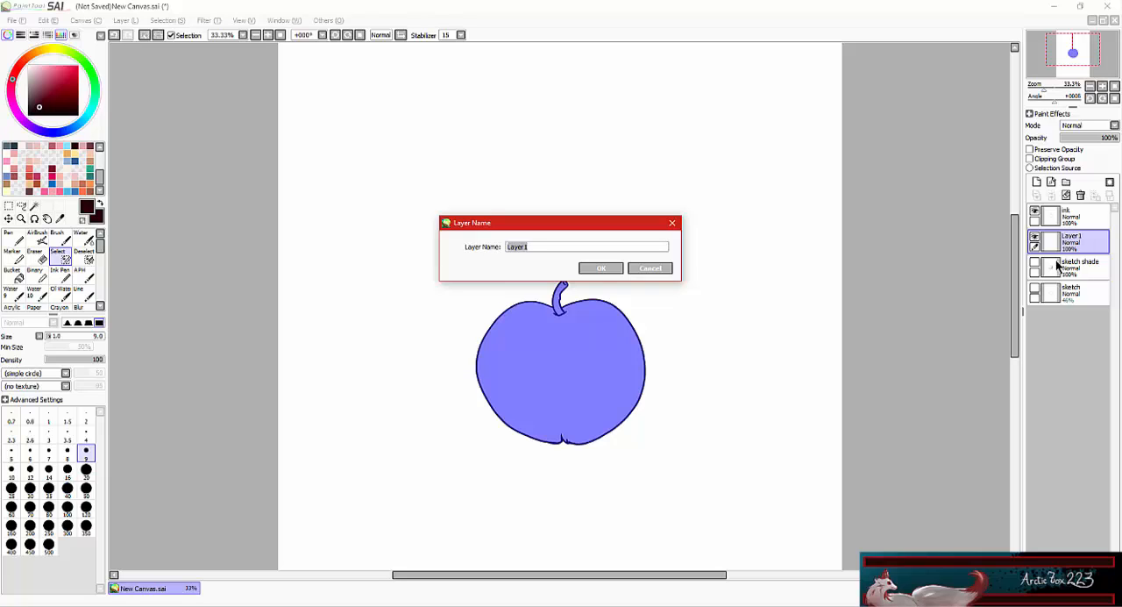
text(color base)
key(Return)
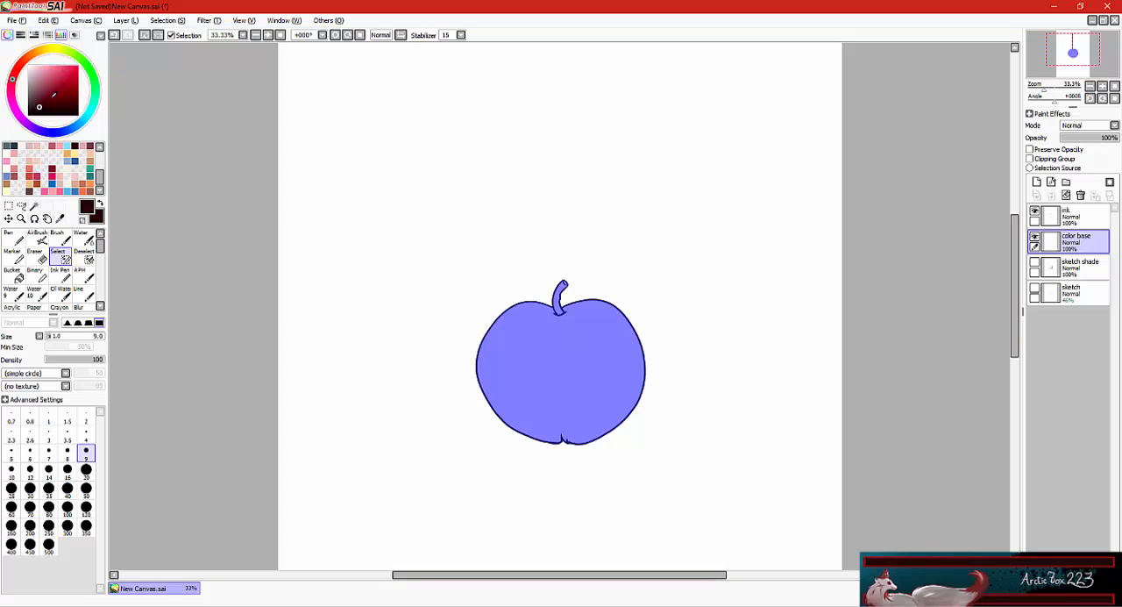
Fill the selected apple shape with a medium teal blue on the color base layer and clear the selection.
click(85, 122)
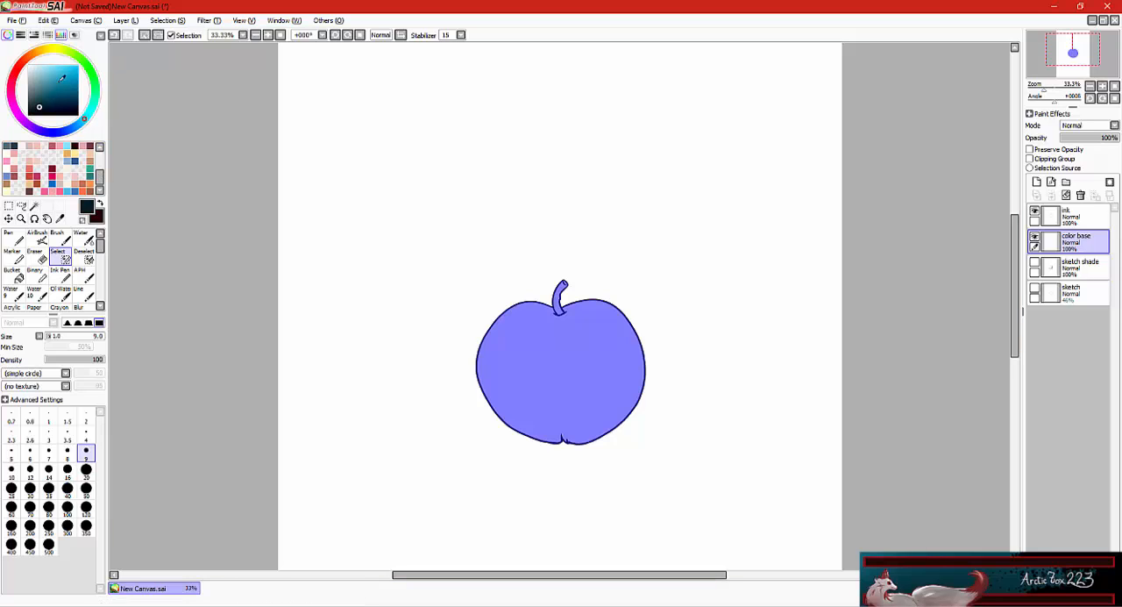
scroll(84, 255, down, 1)
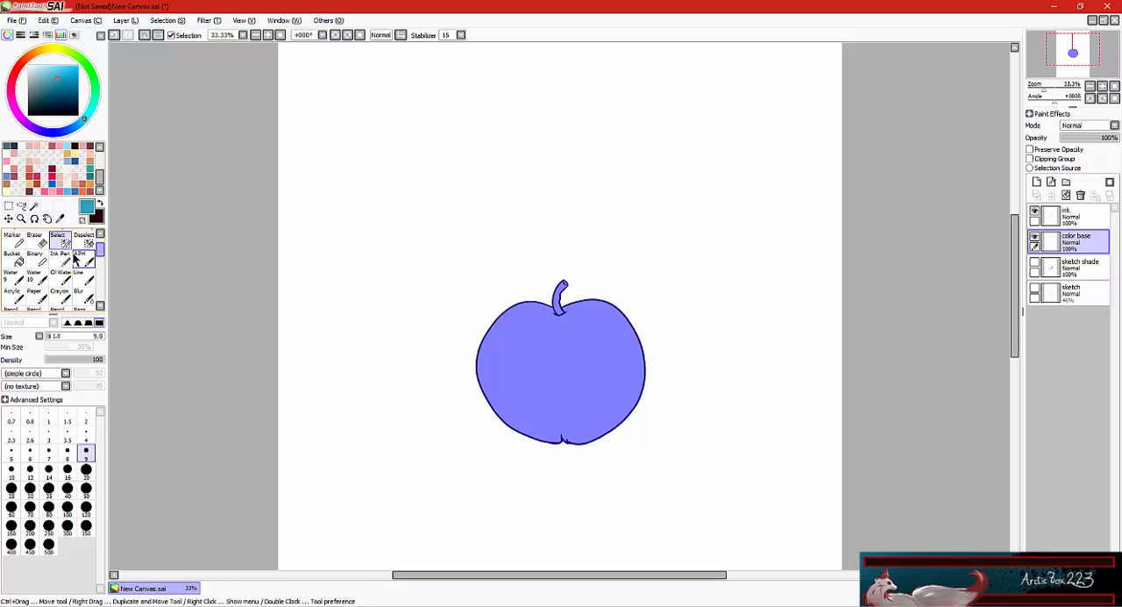
click(12, 260)
click(555, 413)
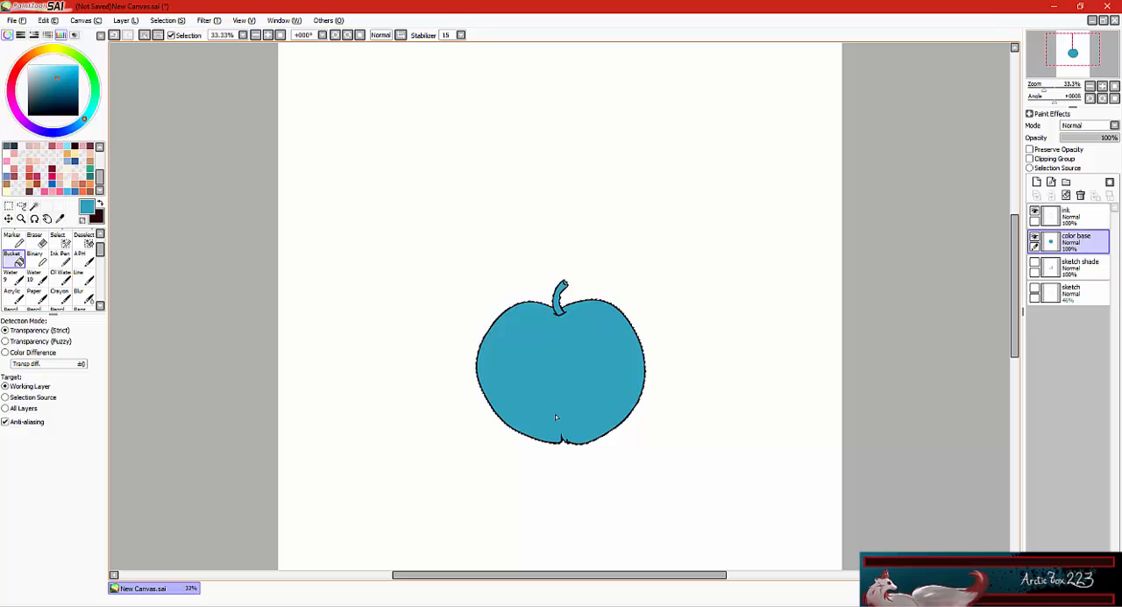
click(147, 34)
Add a layer folder clipped to the color base layer and nest two more new folders inside it.
click(1065, 182)
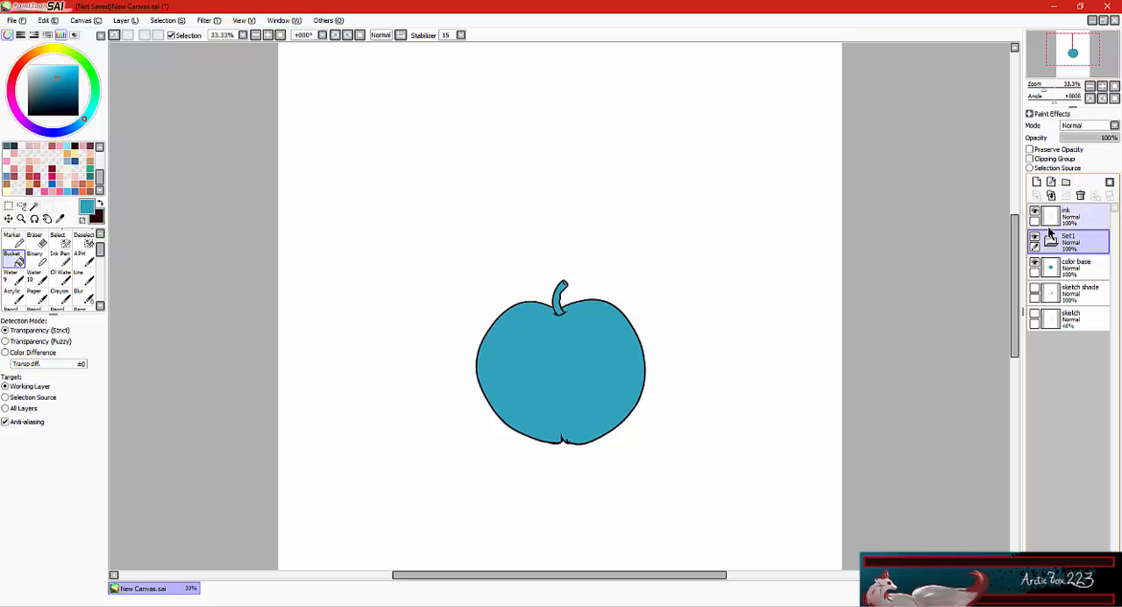
click(1031, 161)
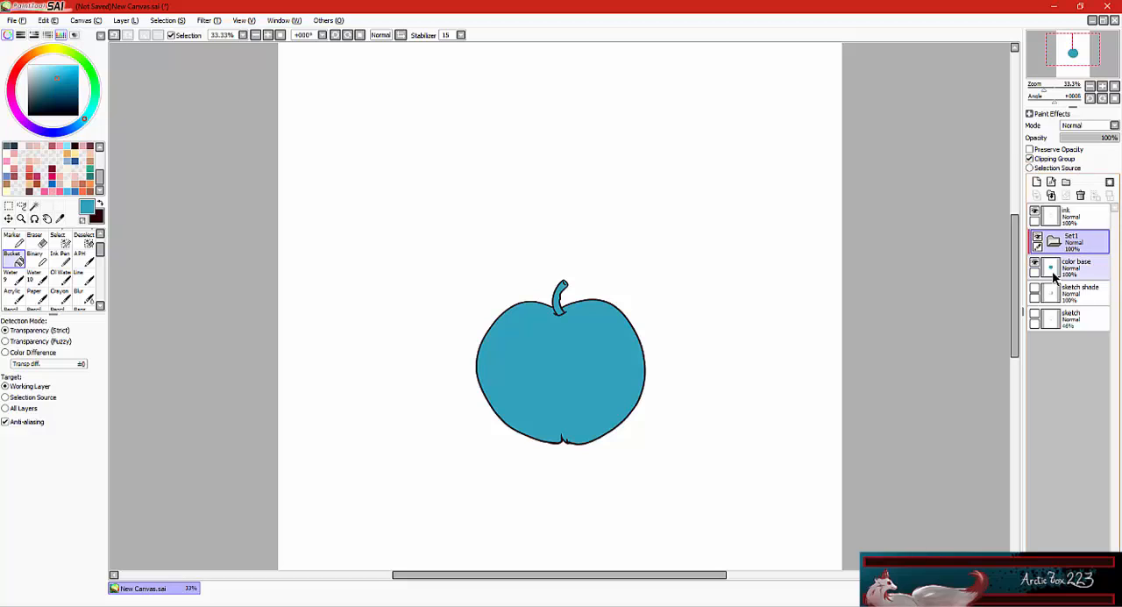
click(1064, 184)
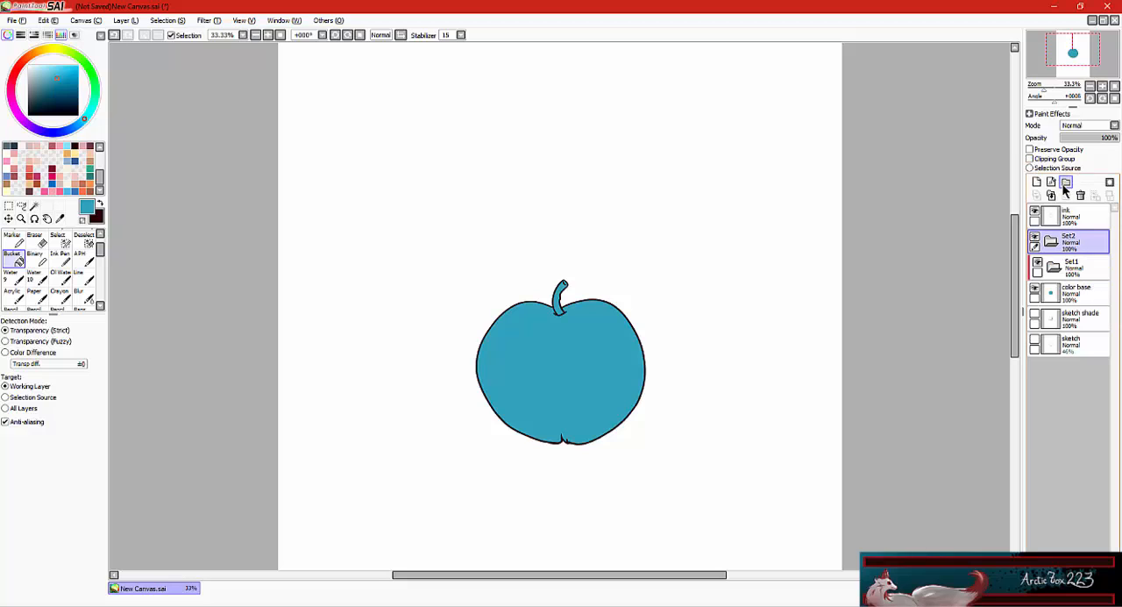
click(1065, 184)
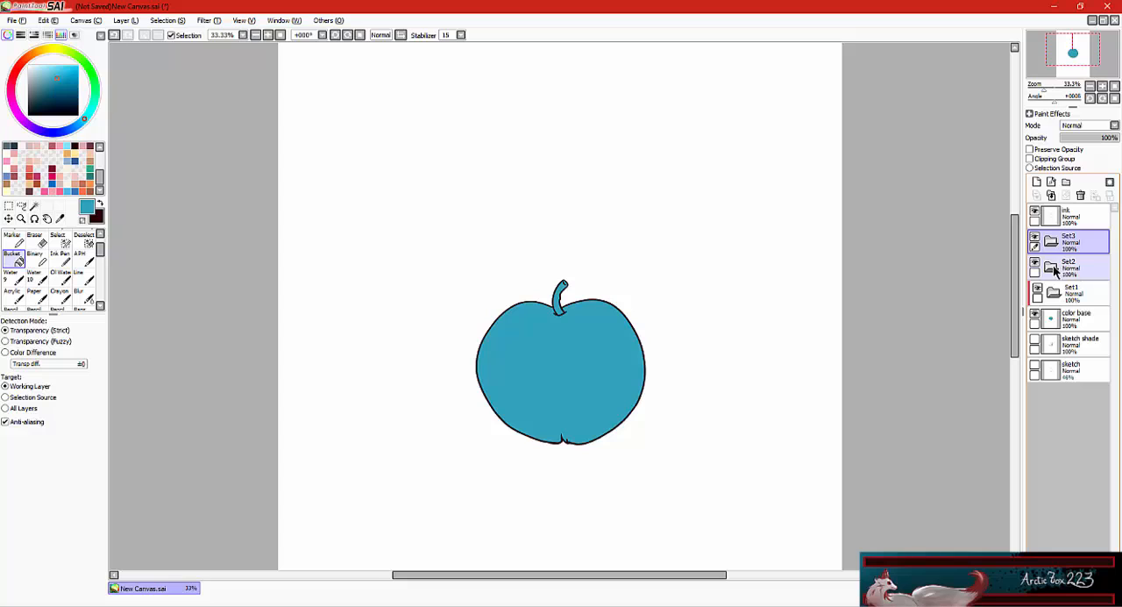
mouse_move(1077, 273)
mouse_down()
mouse_move(1079, 254)
mouse_move(1081, 264)
mouse_up()
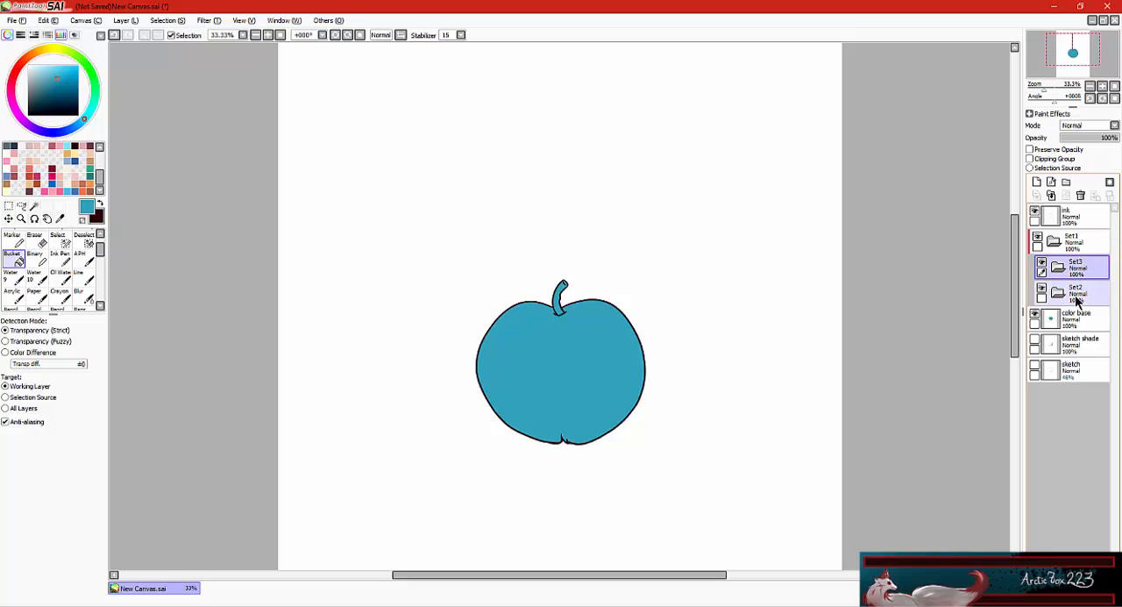
Name the lower nested folder "Skin" and the upper nested folder "stem".
click(1081, 299)
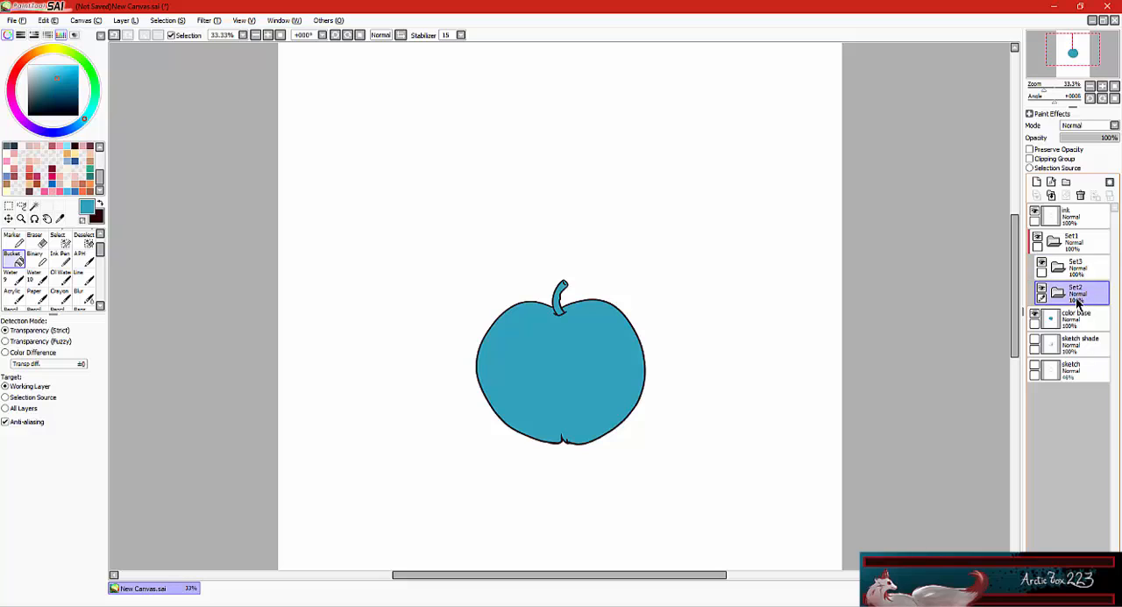
double_click(1080, 298)
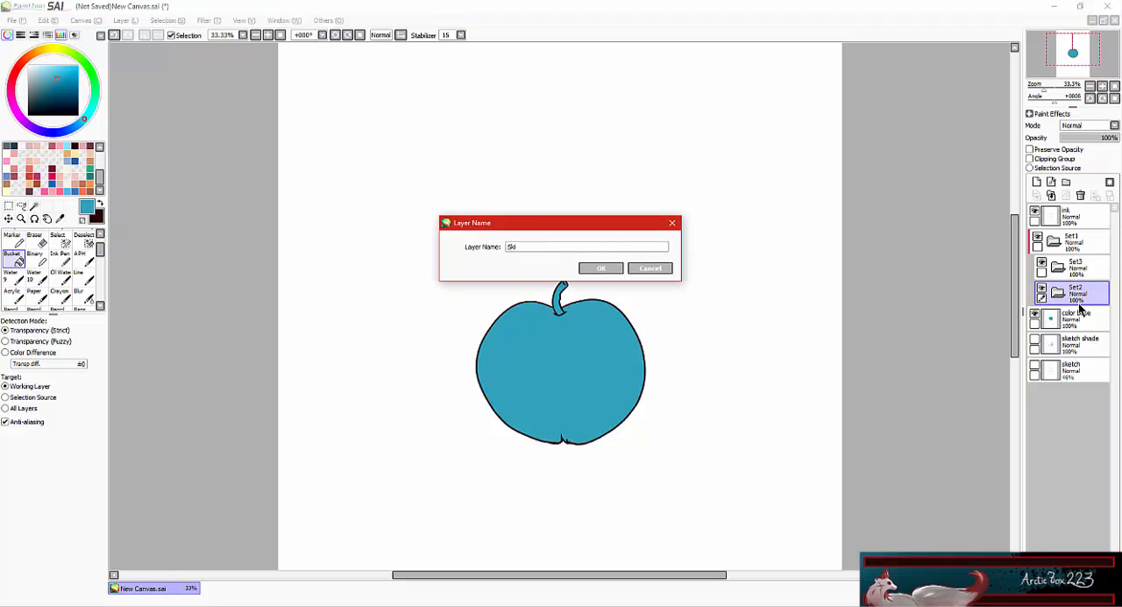
click(593, 265)
double_click(1069, 268)
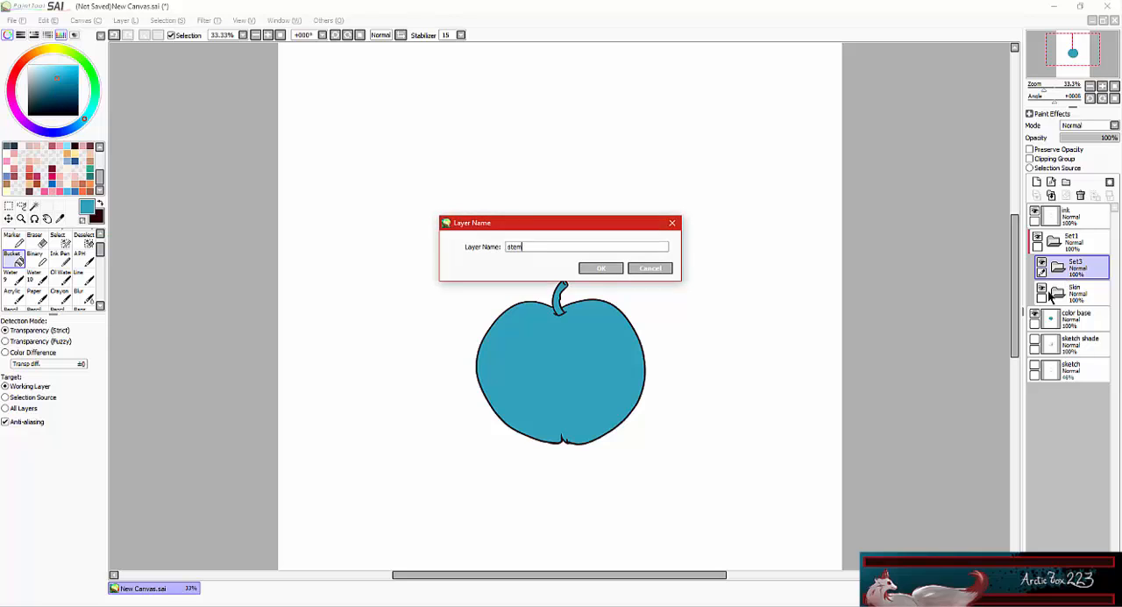
text(stem)
click(592, 268)
Add four new layers inside the Skin folder and name the lowest one "base".
click(1051, 293)
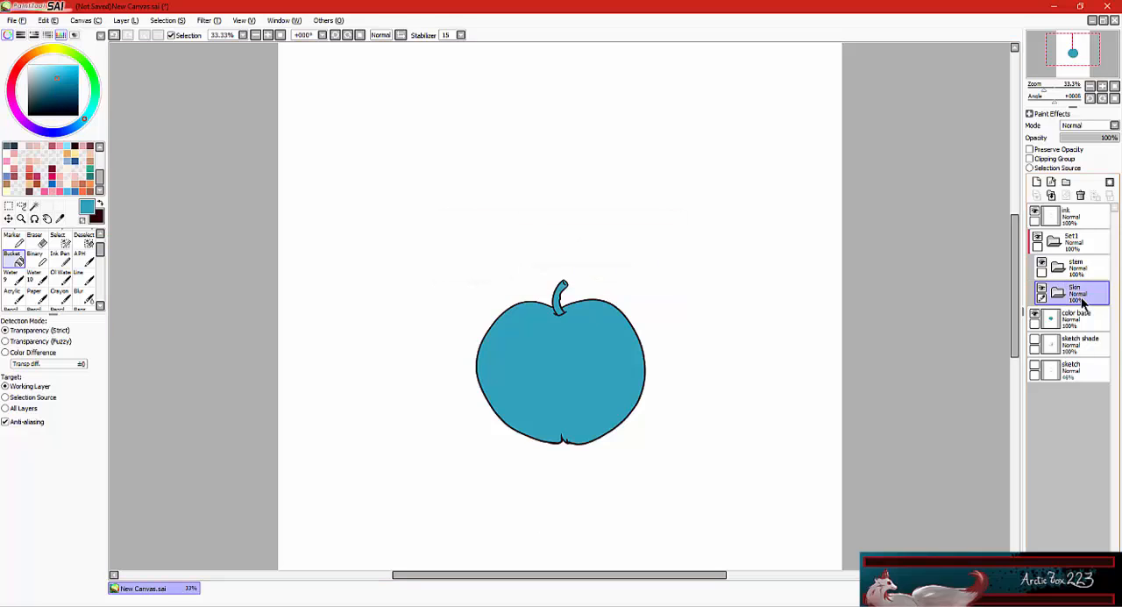
click(1037, 182)
click(1036, 181)
click(1037, 181)
click(1037, 181)
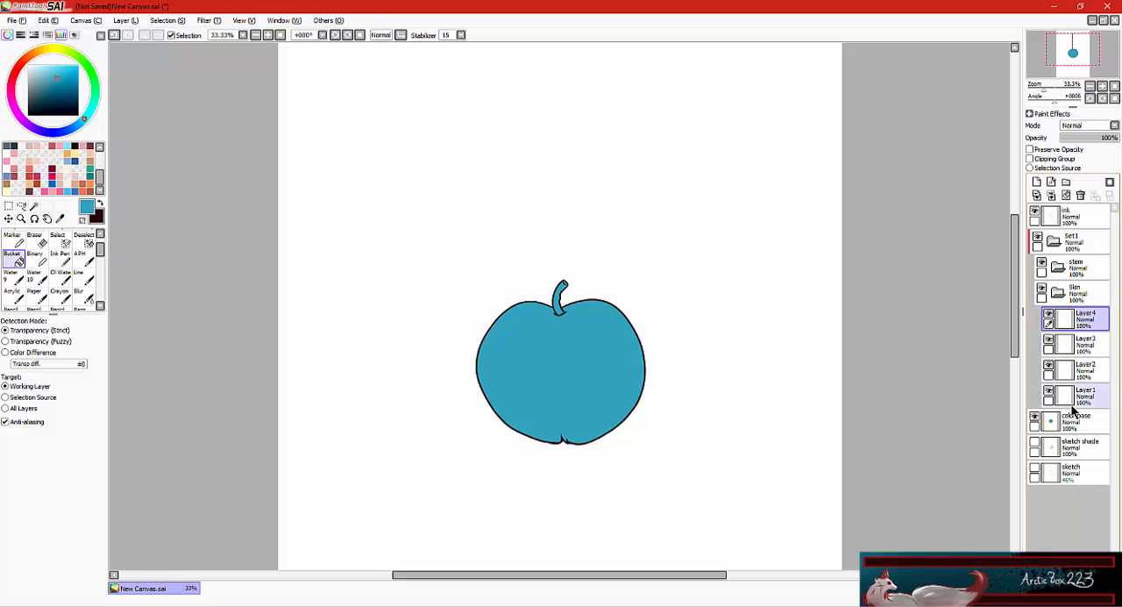
double_click(1084, 397)
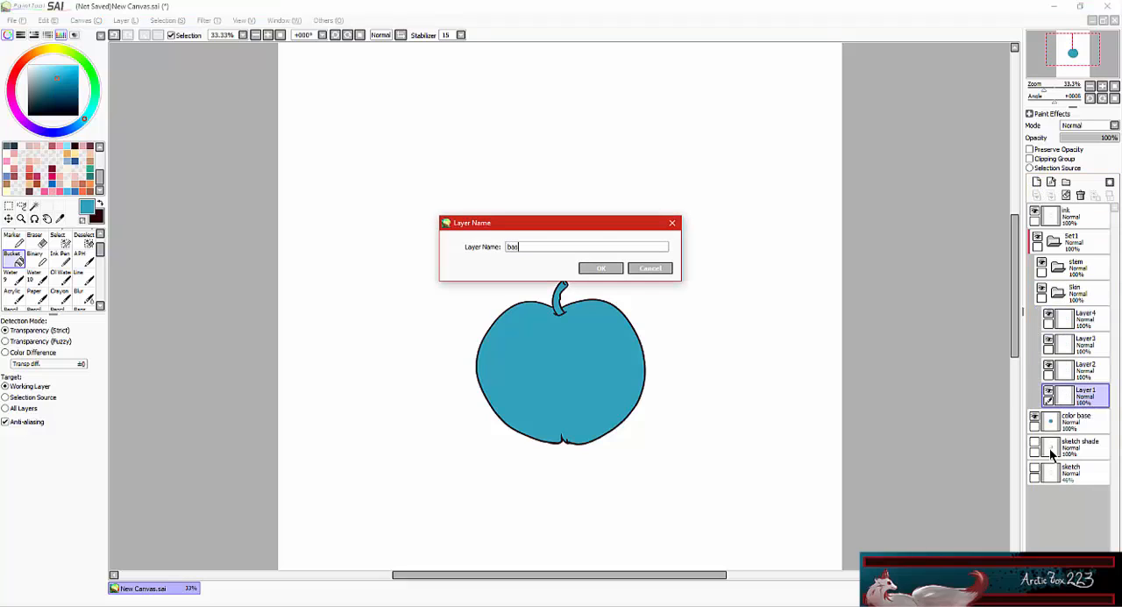
key(Return)
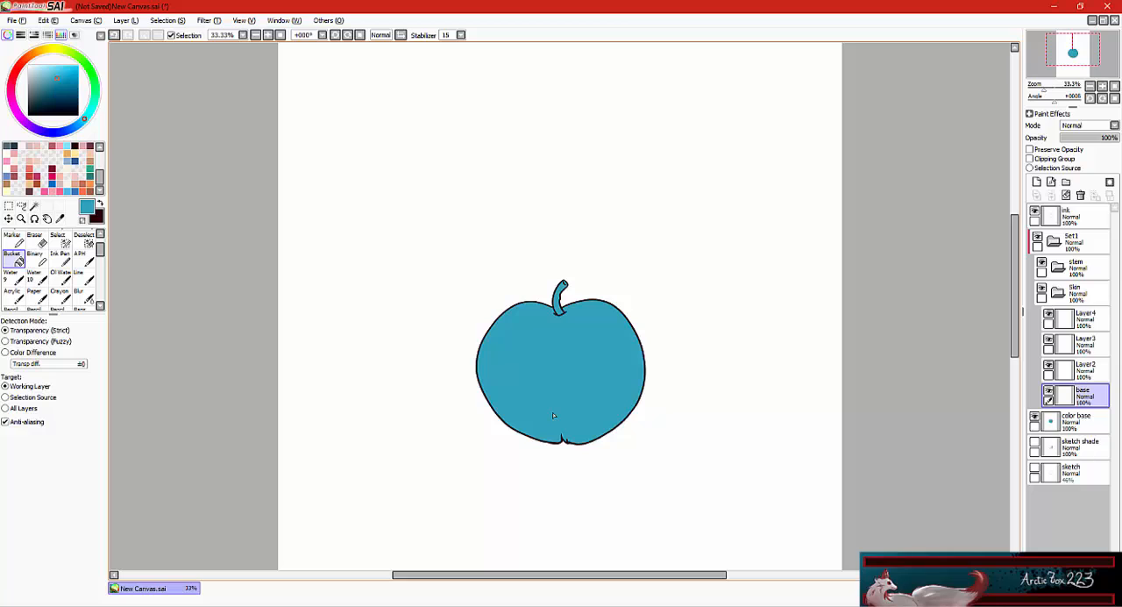
Paint the whole apple muted red on the base layer with the Copic brush at size 500.
click(51, 66)
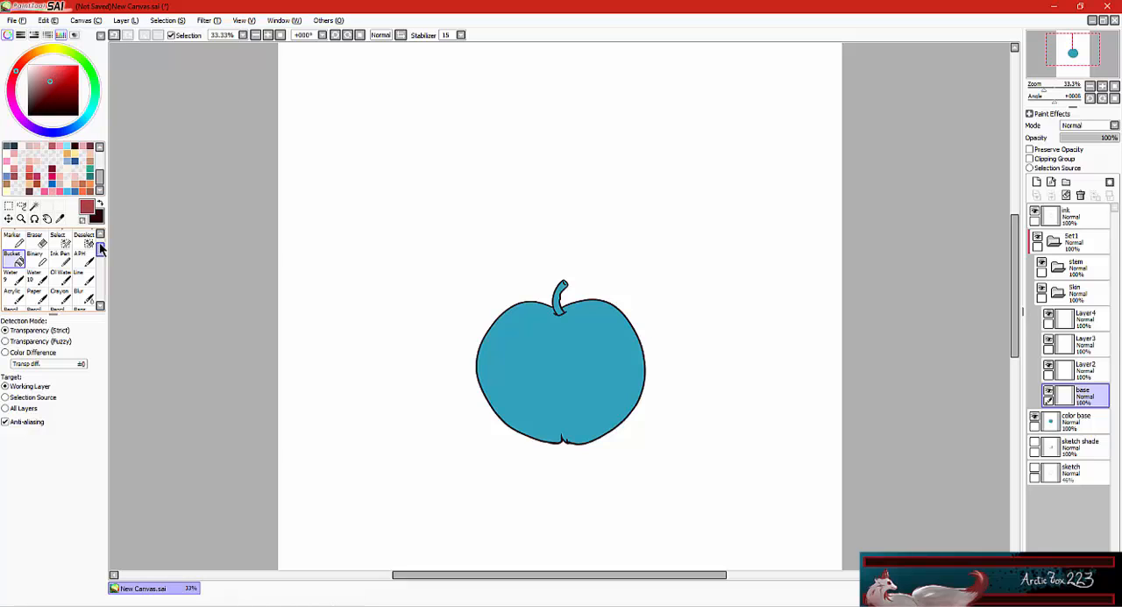
scroll(100, 249, down, 3)
click(35, 283)
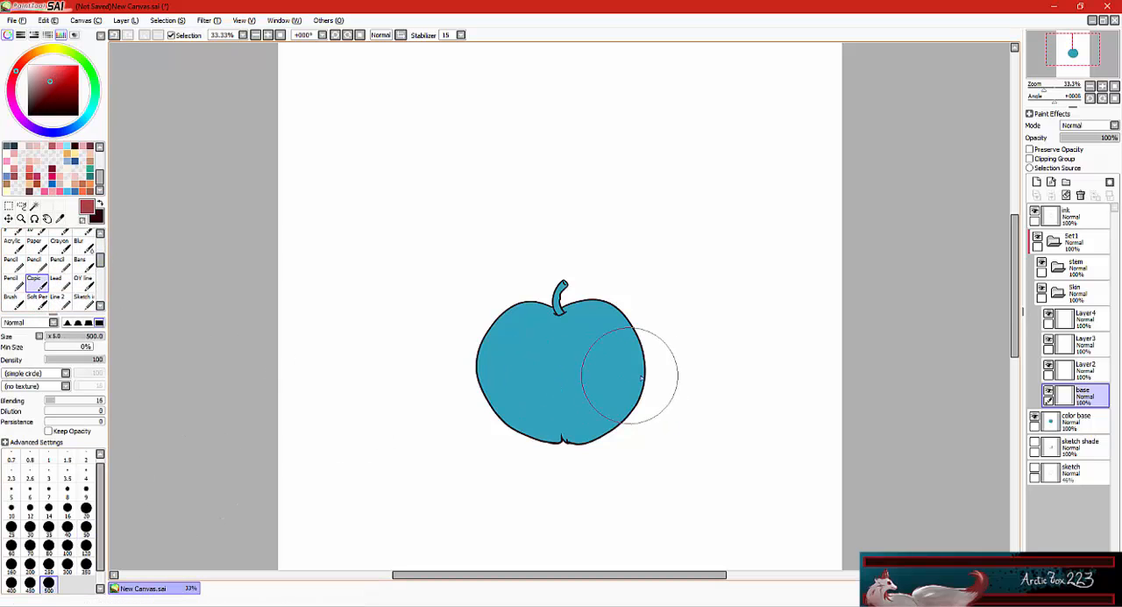
mouse_move(646, 321)
mouse_down()
mouse_move(612, 300)
mouse_move(590, 415)
mouse_move(575, 395)
mouse_move(637, 348)
mouse_move(572, 362)
mouse_move(583, 395)
mouse_up()
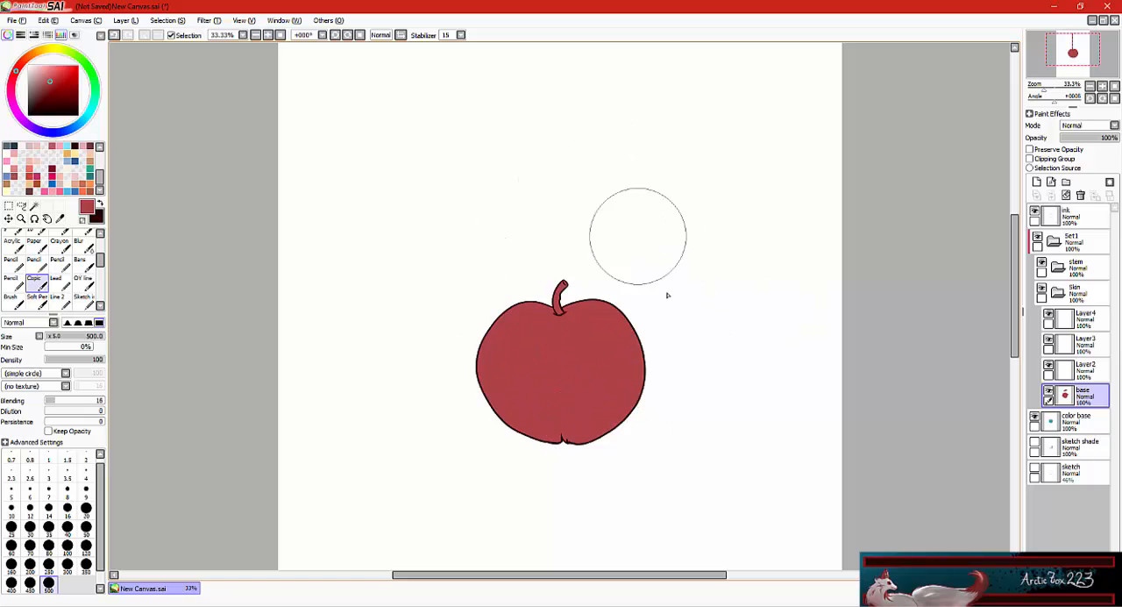
click(1086, 368)
click(1035, 181)
click(1030, 159)
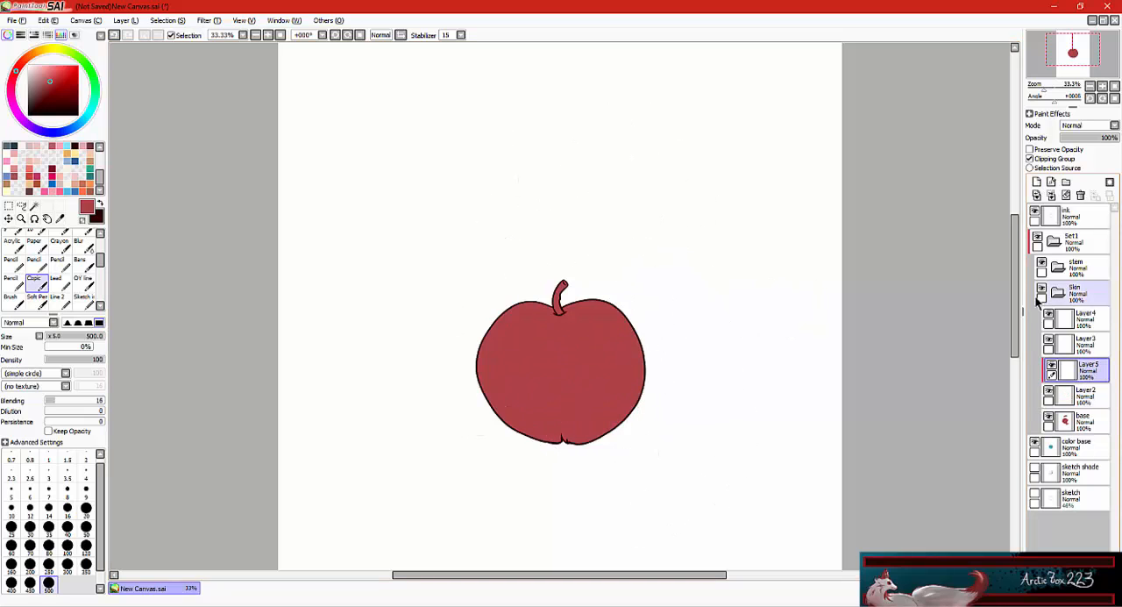
key(ctrl+z)
key(ctrl+z)
Rename the layer directly above base as "hard shade" and clip it to the base layer.
double_click(1085, 373)
text(hard shade)
key(Return)
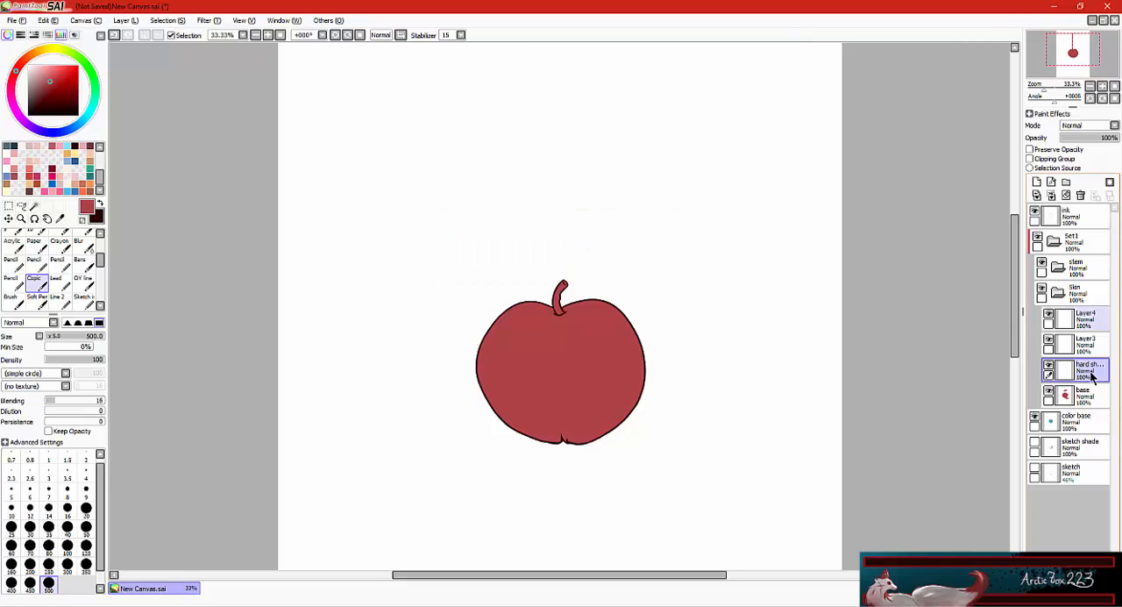
click(1029, 158)
Paint a dark red hard shade along the apple's right and lower-right edge with the size 500 brush.
click(64, 95)
drag(99, 261, 99, 270)
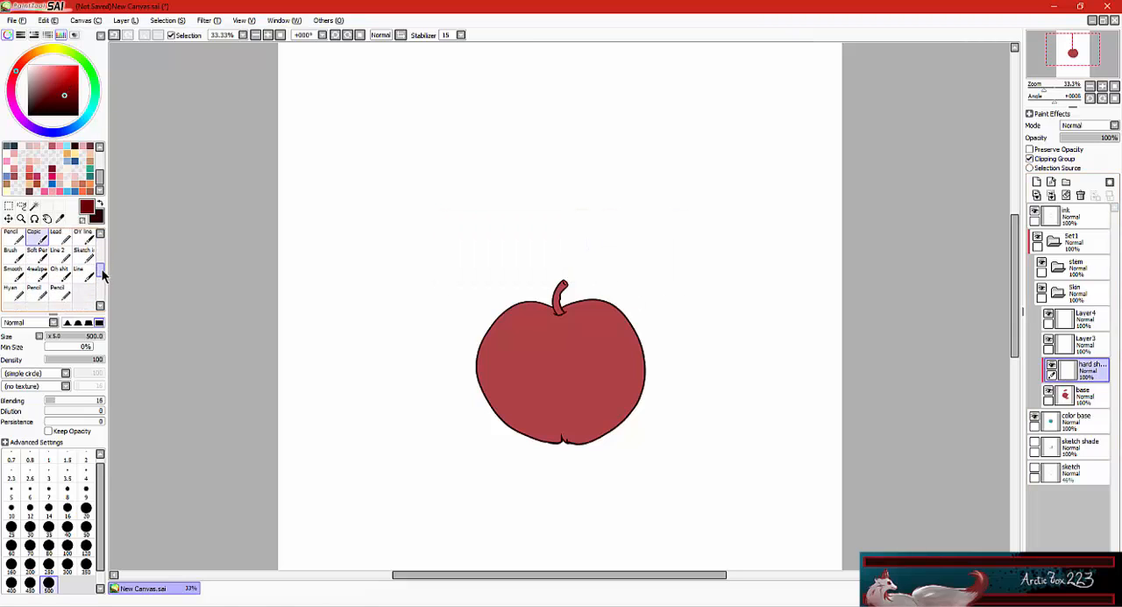
drag(565, 464, 618, 279)
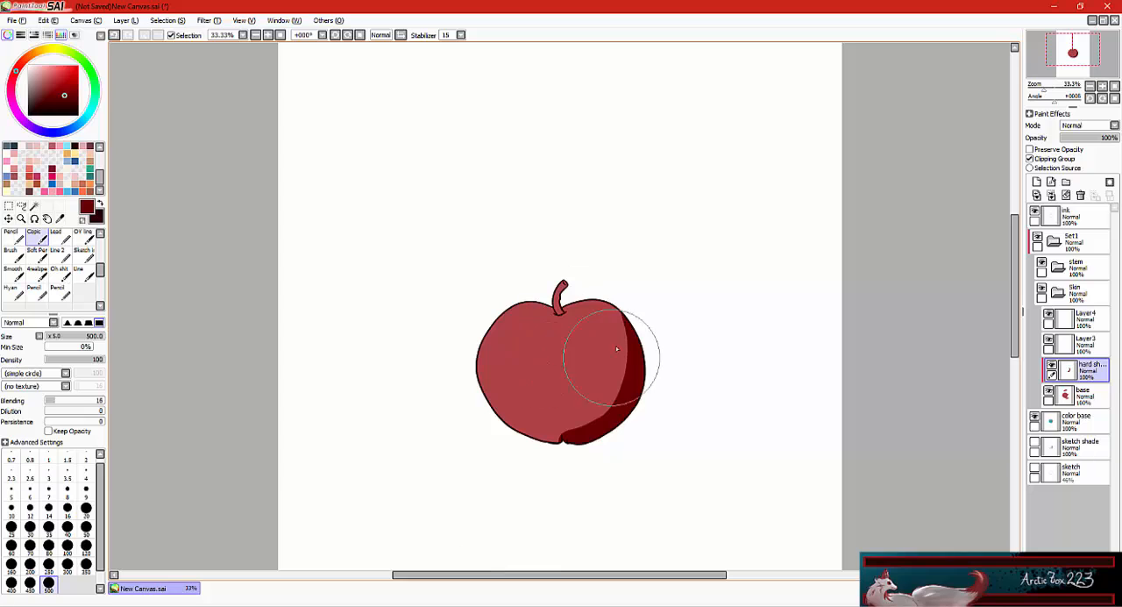
Check the sketch shade layer with the color base hidden, restore both layers' visibility and bring back the dark red shade.
key(ctrl+z)
click(1036, 418)
click(1035, 443)
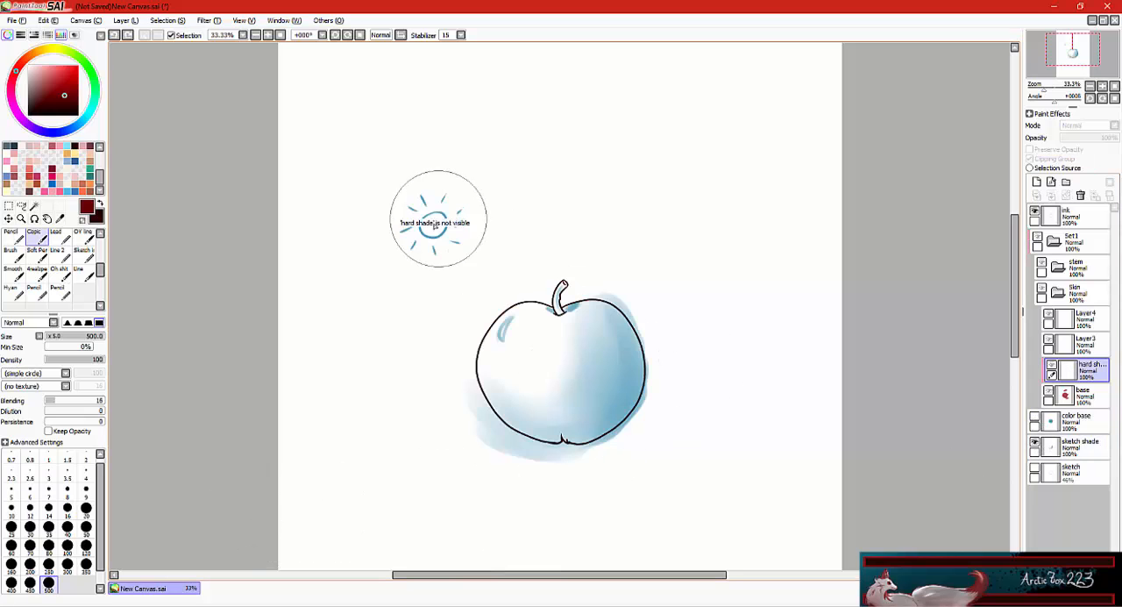
click(1035, 418)
click(1035, 443)
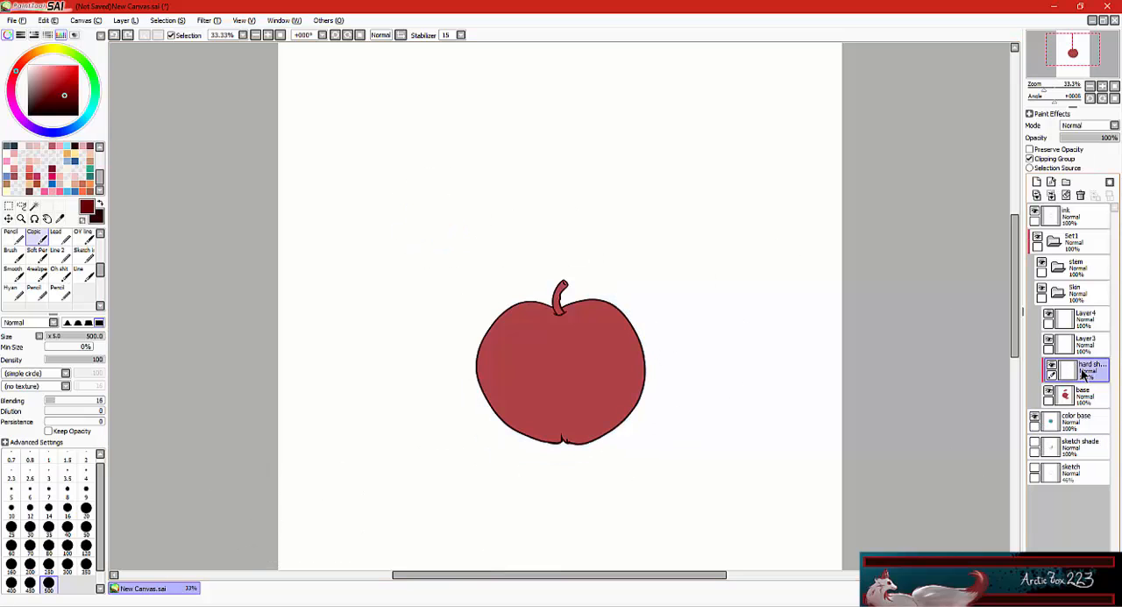
key(ctrl+y)
Try to widen the dark red shade on the apple's right side with brush size 350.
key(bracketleft)
key(bracketleft)
key(bracketleft)
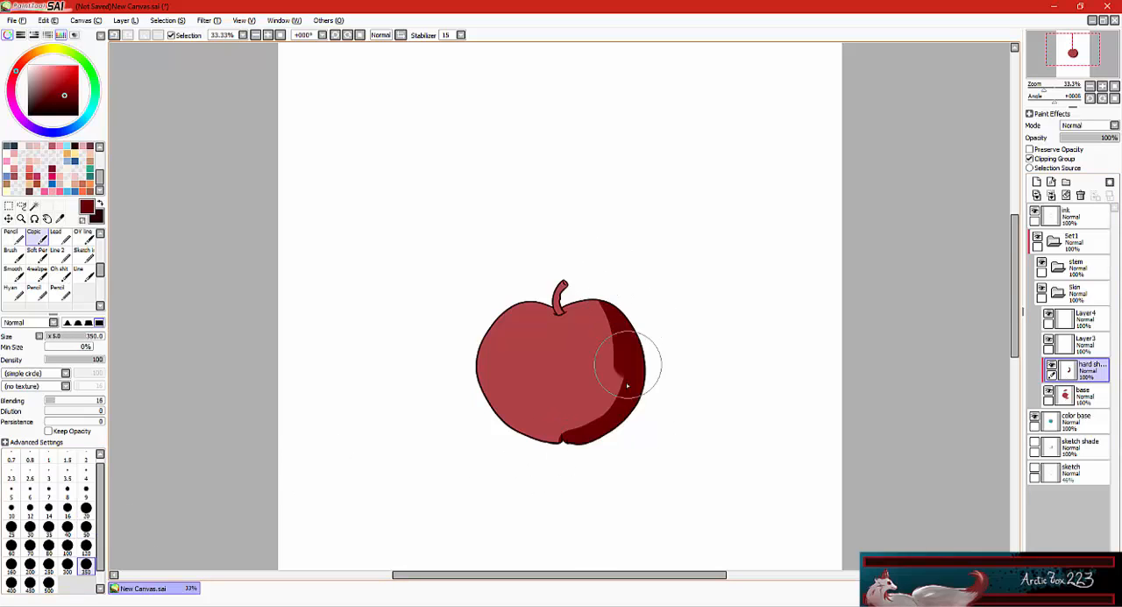
key(ctrl+z)
Paint the dark red hard shade along the apple's lower-left edge to the bottom notch with brush size 120.
key(bracketleft)
key(bracketleft)
key(bracketleft)
key(bracketleft)
key(bracketleft)
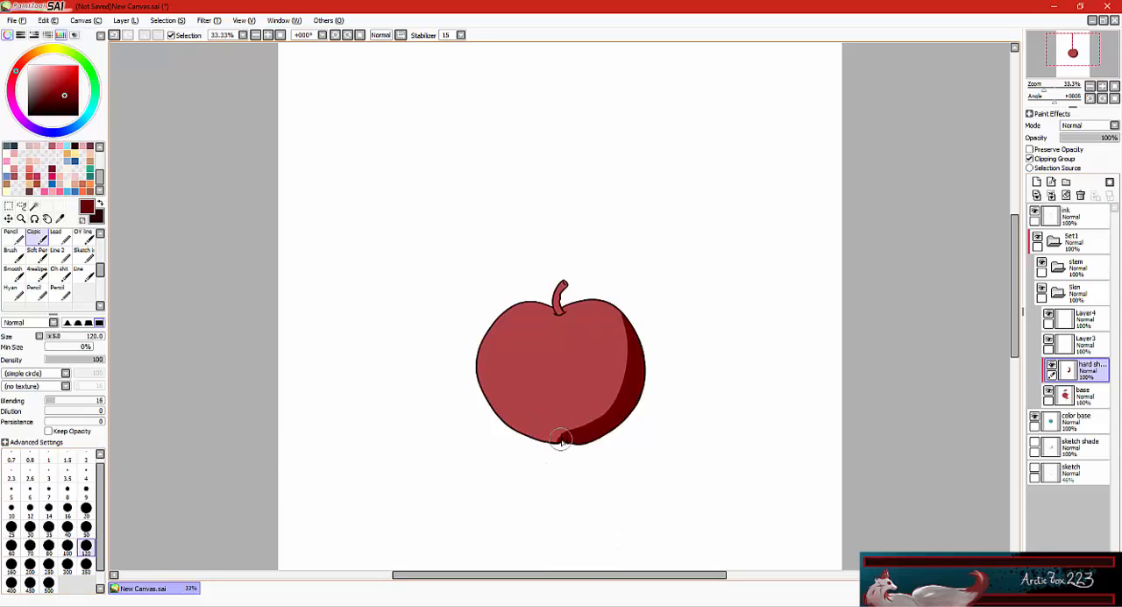
key(ctrl+z)
mouse_move(570, 431)
mouse_down()
mouse_move(628, 334)
mouse_move(642, 383)
mouse_move(531, 429)
mouse_up()
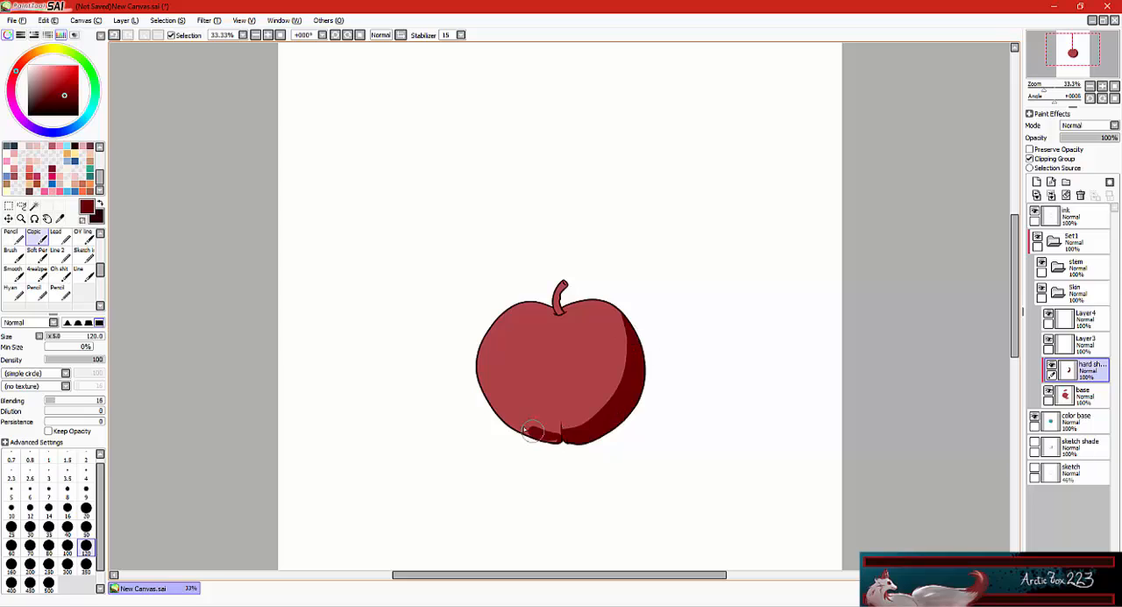
key(ctrl+z)
key(ctrl+z)
drag(477, 388, 581, 440)
drag(487, 414, 559, 435)
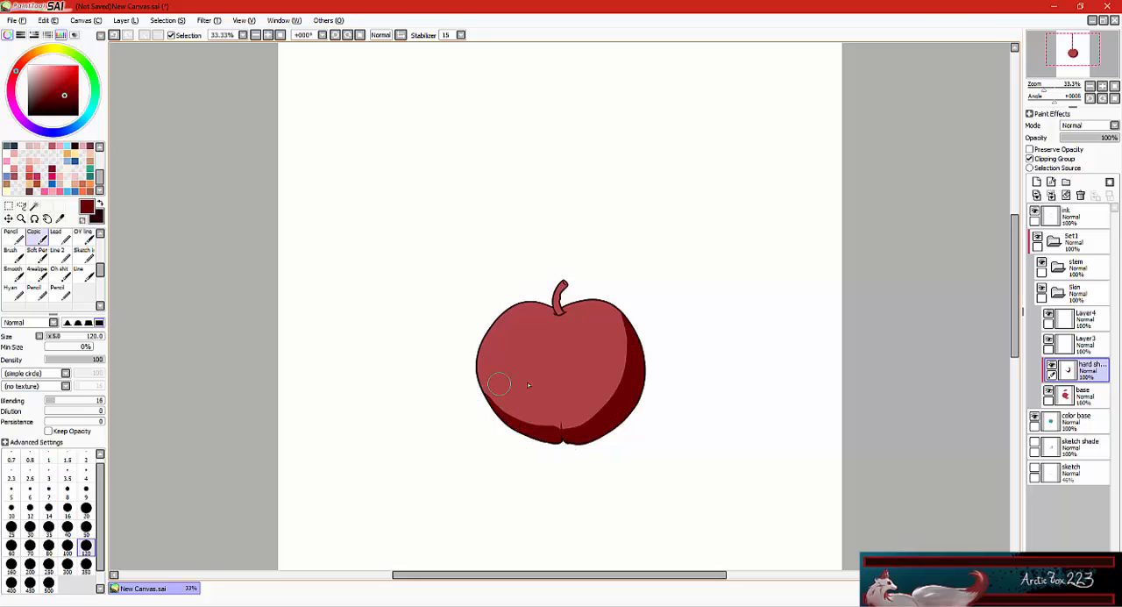
Add a small dark red shade beside the base of the stem with brush size 50.
key(bracketleft)
key(bracketleft)
key(bracketleft)
key(bracketleft)
key(bracketleft)
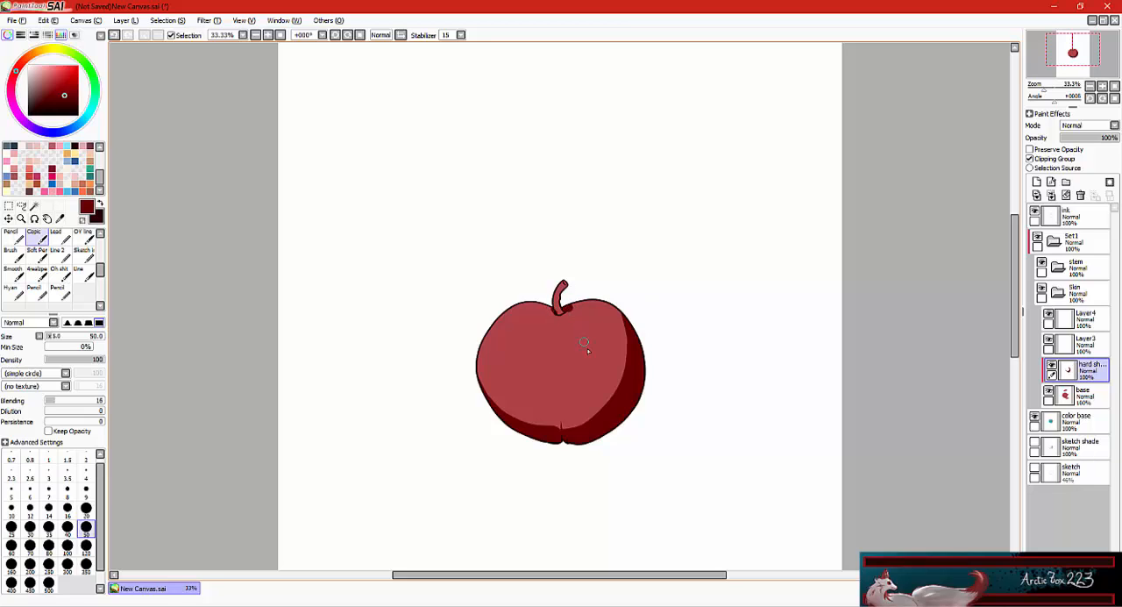
Clip the layer directly above hard shade and rename it "soft shade".
click(1087, 344)
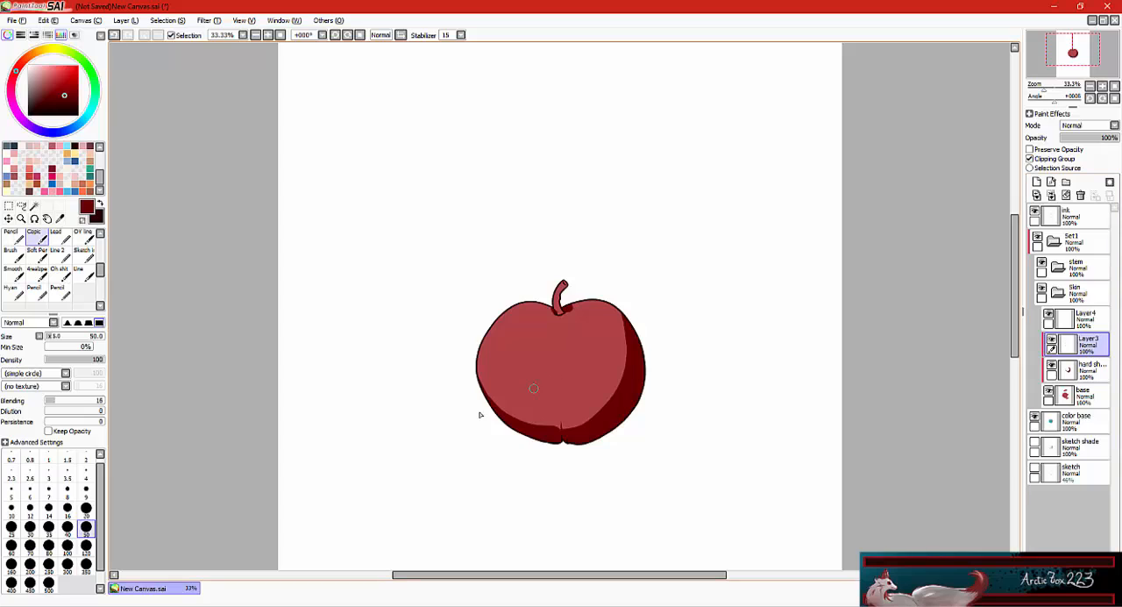
double_click(1087, 350)
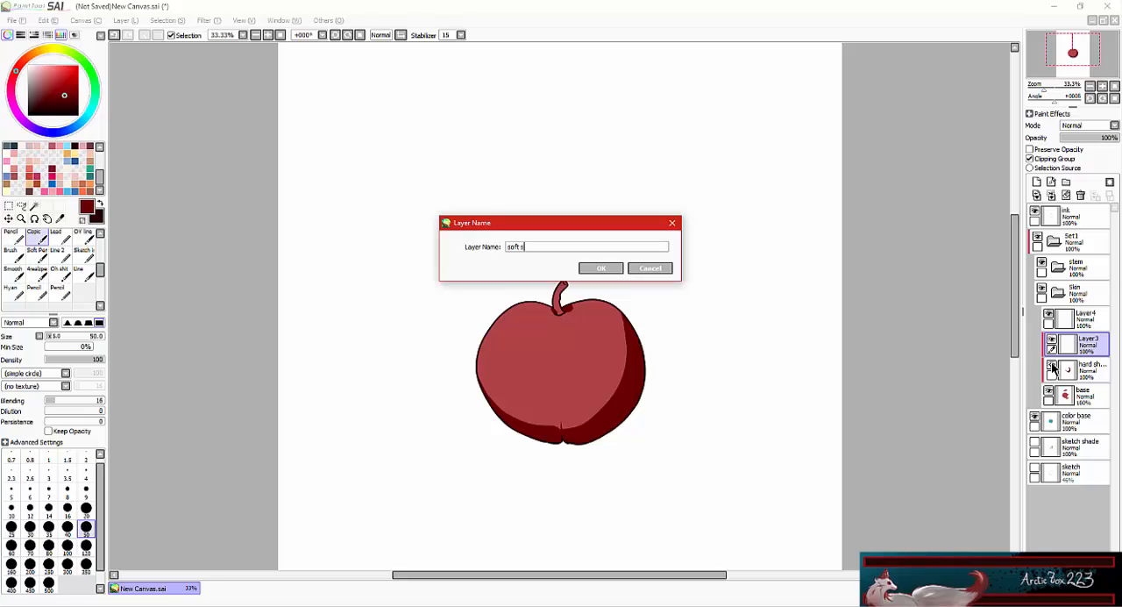
click(601, 267)
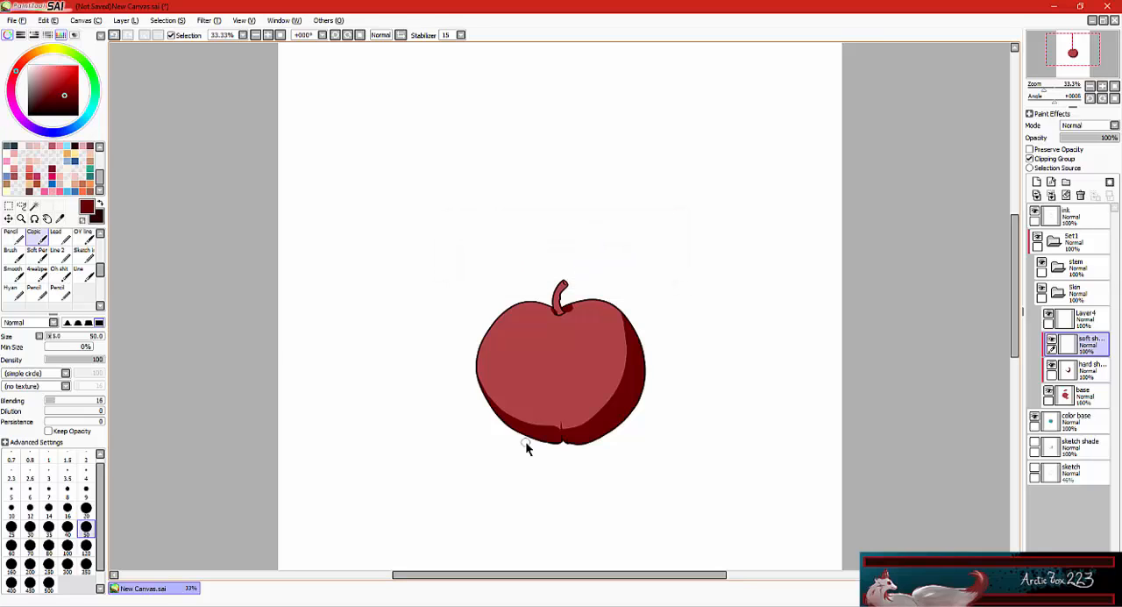
Paint a translucent dark red band just inside the hard shade with the Water brush at size 120.
scroll(44, 263, up, 3)
click(82, 236)
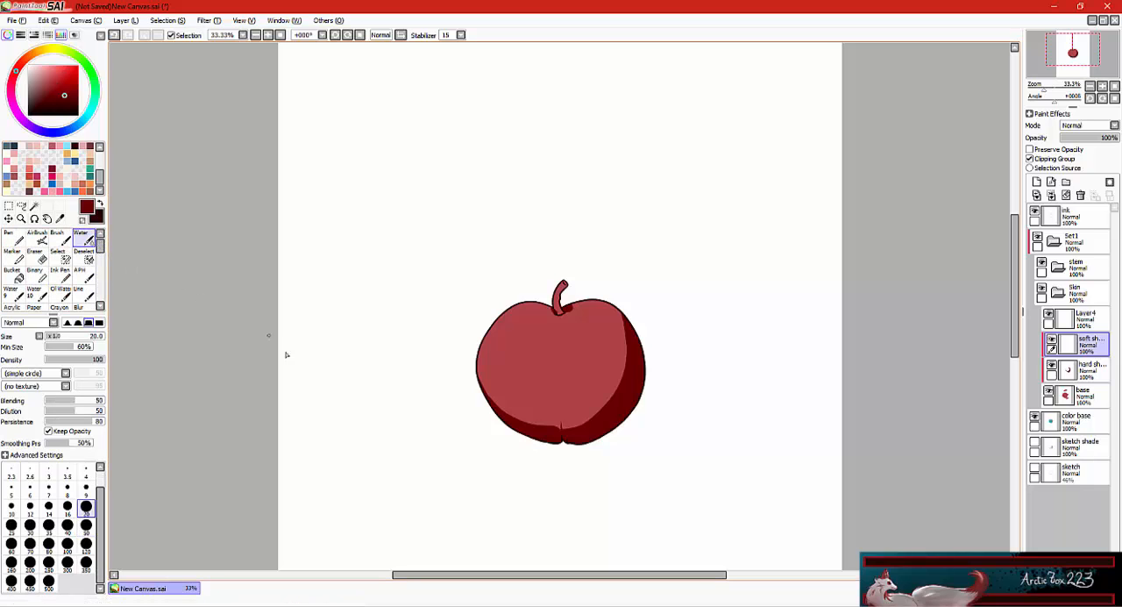
click(87, 547)
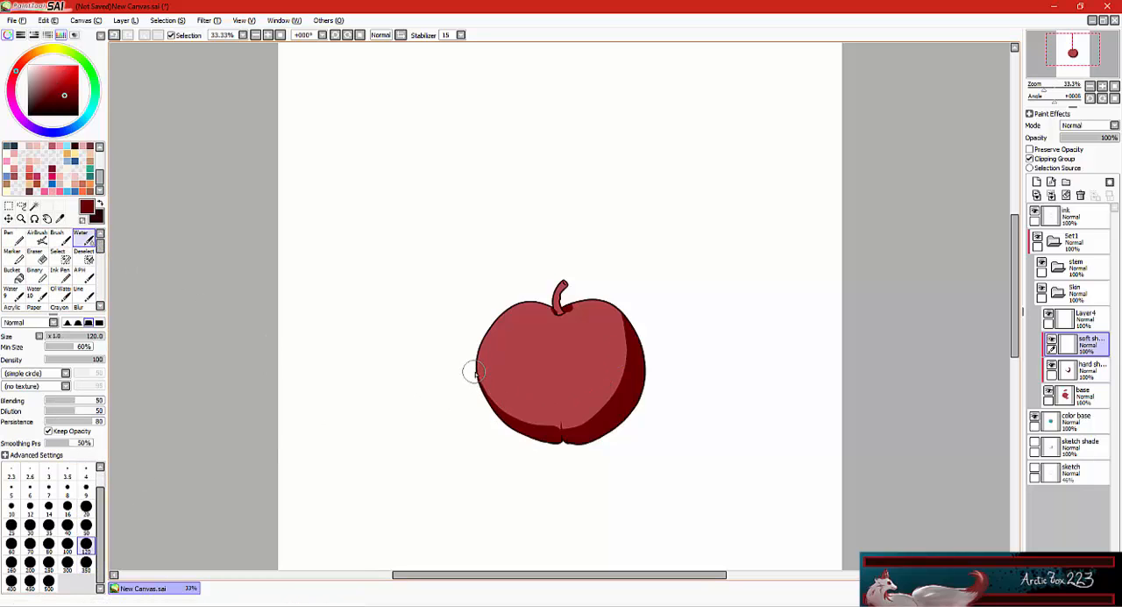
mouse_move(474, 383)
mouse_down()
mouse_move(559, 423)
mouse_move(488, 391)
mouse_move(593, 412)
mouse_move(512, 411)
mouse_move(636, 350)
mouse_up()
mouse_move(558, 427)
mouse_down()
mouse_move(617, 379)
mouse_move(628, 324)
mouse_up()
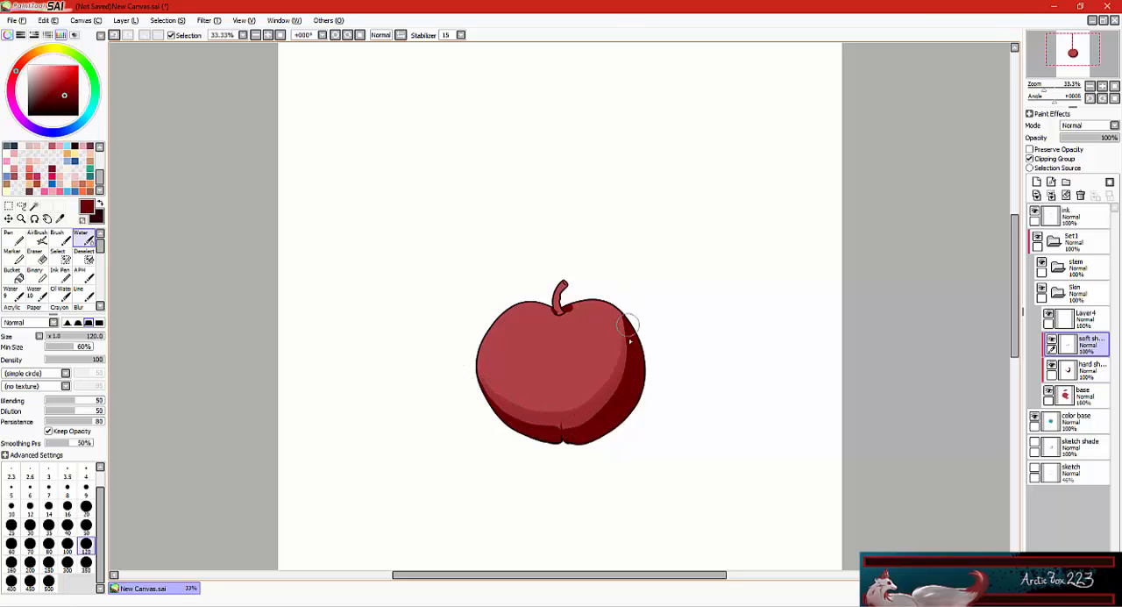
Build up and blend the soft shade across the apple's lower and right side with Water brush sizes 500 and 350.
click(48, 580)
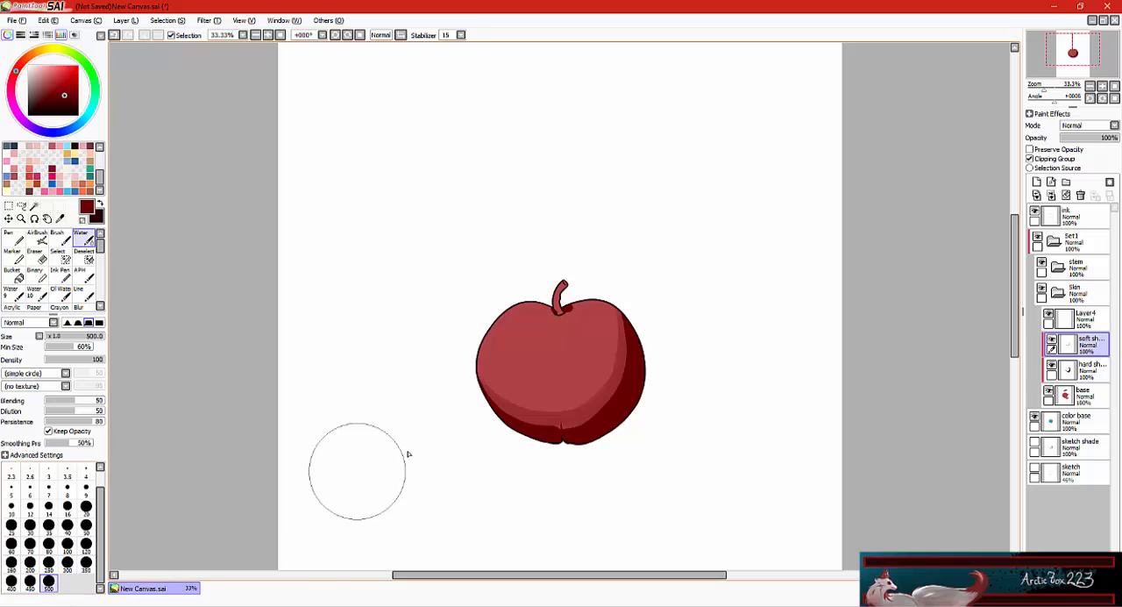
mouse_move(471, 387)
mouse_down()
mouse_move(596, 399)
mouse_move(626, 321)
mouse_move(611, 384)
mouse_move(534, 420)
mouse_move(609, 405)
mouse_move(522, 422)
mouse_move(555, 434)
mouse_move(518, 419)
mouse_move(612, 327)
mouse_move(614, 392)
mouse_move(602, 352)
mouse_move(499, 372)
mouse_move(516, 380)
mouse_move(592, 305)
mouse_move(573, 387)
mouse_move(484, 384)
mouse_move(580, 379)
mouse_move(603, 332)
mouse_move(562, 417)
mouse_move(522, 416)
mouse_move(607, 377)
mouse_move(504, 425)
mouse_move(547, 436)
mouse_move(613, 344)
mouse_move(558, 444)
mouse_move(522, 430)
mouse_move(600, 317)
mouse_move(570, 395)
mouse_move(542, 371)
mouse_move(521, 435)
mouse_move(457, 393)
mouse_move(621, 383)
mouse_move(596, 386)
mouse_move(590, 347)
mouse_move(600, 319)
mouse_move(555, 386)
mouse_move(552, 406)
mouse_move(571, 420)
mouse_move(497, 417)
mouse_move(646, 344)
mouse_move(621, 410)
mouse_move(503, 431)
mouse_move(642, 374)
mouse_move(635, 340)
mouse_move(559, 393)
mouse_move(595, 353)
mouse_move(538, 392)
mouse_move(610, 347)
mouse_move(626, 320)
mouse_move(623, 336)
mouse_move(623, 319)
mouse_move(587, 380)
mouse_move(513, 406)
mouse_move(770, 316)
mouse_up()
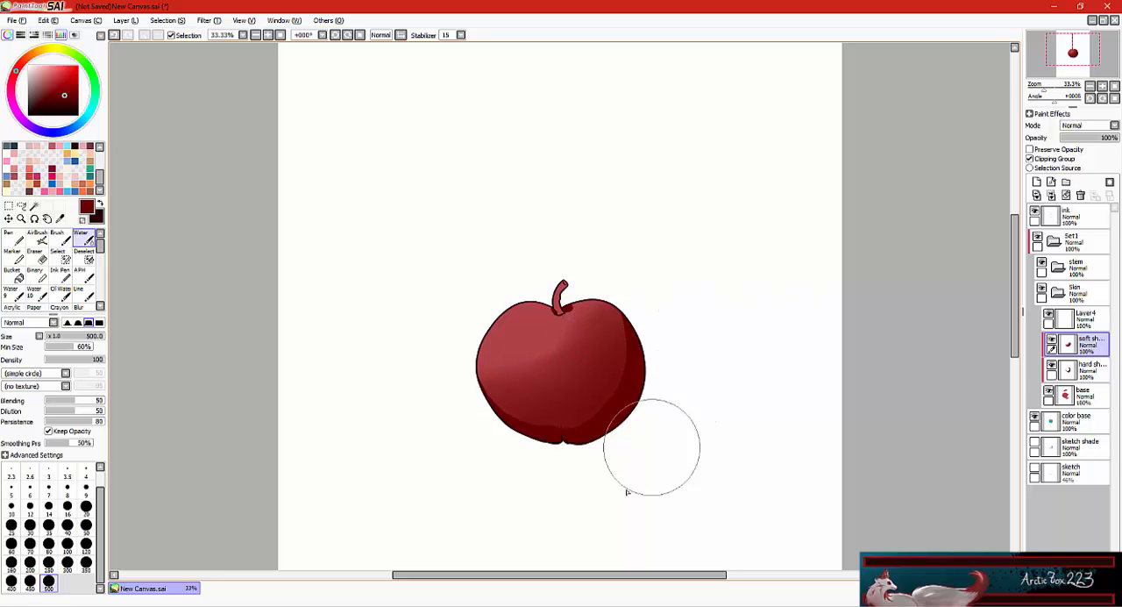
click(86, 562)
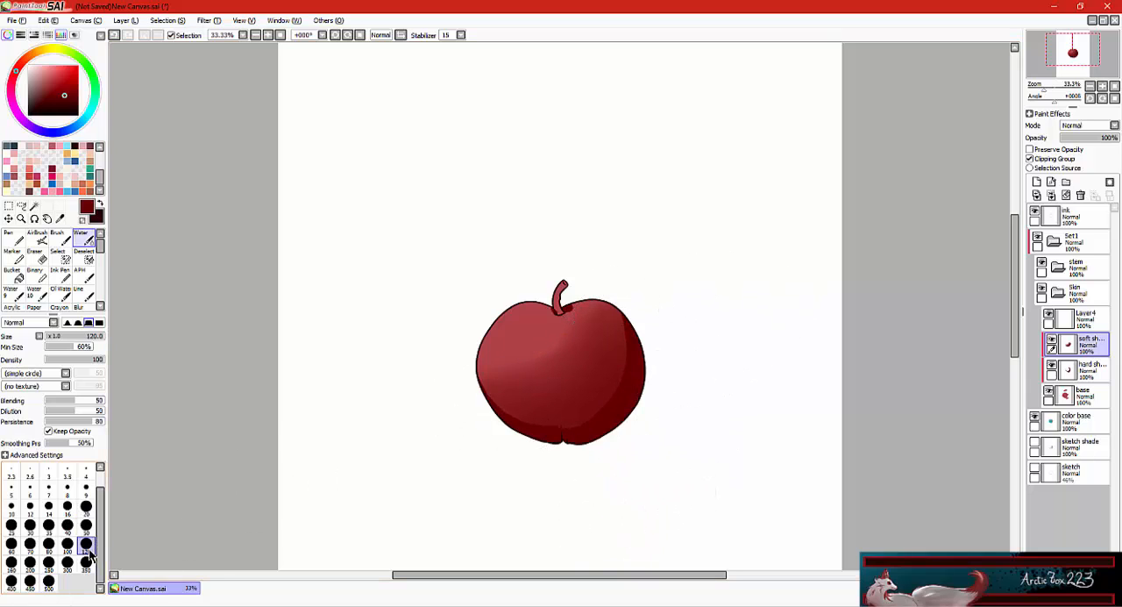
mouse_move(547, 367)
mouse_down()
mouse_move(572, 343)
mouse_move(581, 397)
mouse_move(520, 387)
mouse_move(623, 360)
mouse_move(502, 393)
mouse_move(597, 353)
mouse_move(554, 364)
mouse_move(516, 397)
mouse_move(470, 369)
mouse_move(608, 403)
mouse_move(608, 376)
mouse_move(478, 405)
mouse_move(501, 416)
mouse_move(633, 348)
mouse_move(528, 411)
mouse_move(622, 337)
mouse_move(531, 403)
mouse_move(554, 400)
mouse_move(645, 313)
mouse_move(611, 394)
mouse_move(532, 391)
mouse_move(656, 308)
mouse_up()
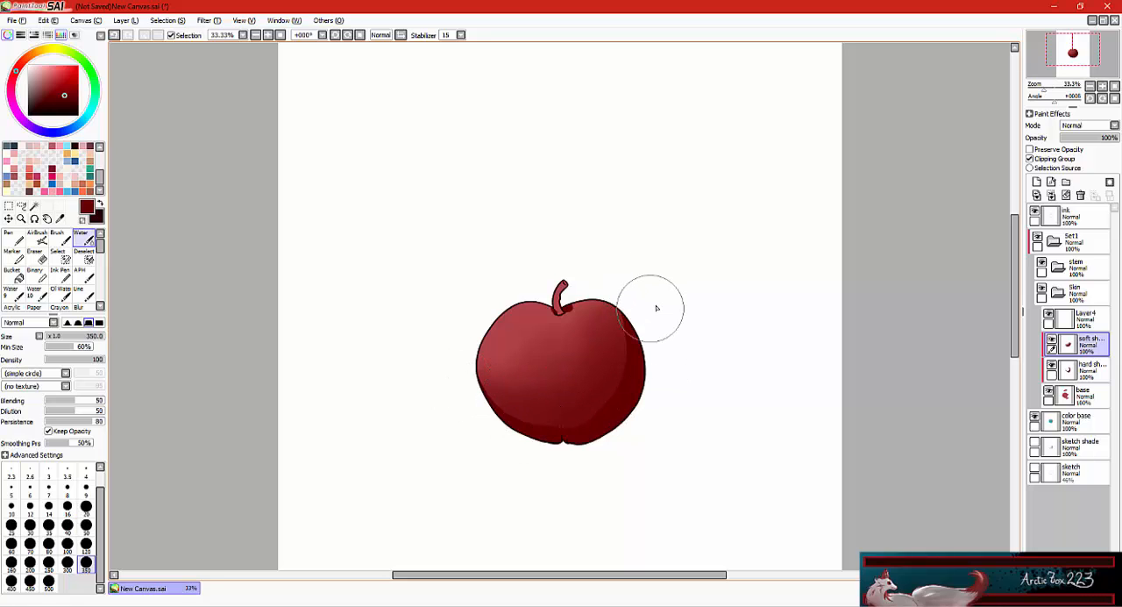
Add a clipped layer above soft shade, set its mode to Luminosity and name it "soft light".
click(1037, 183)
click(1114, 125)
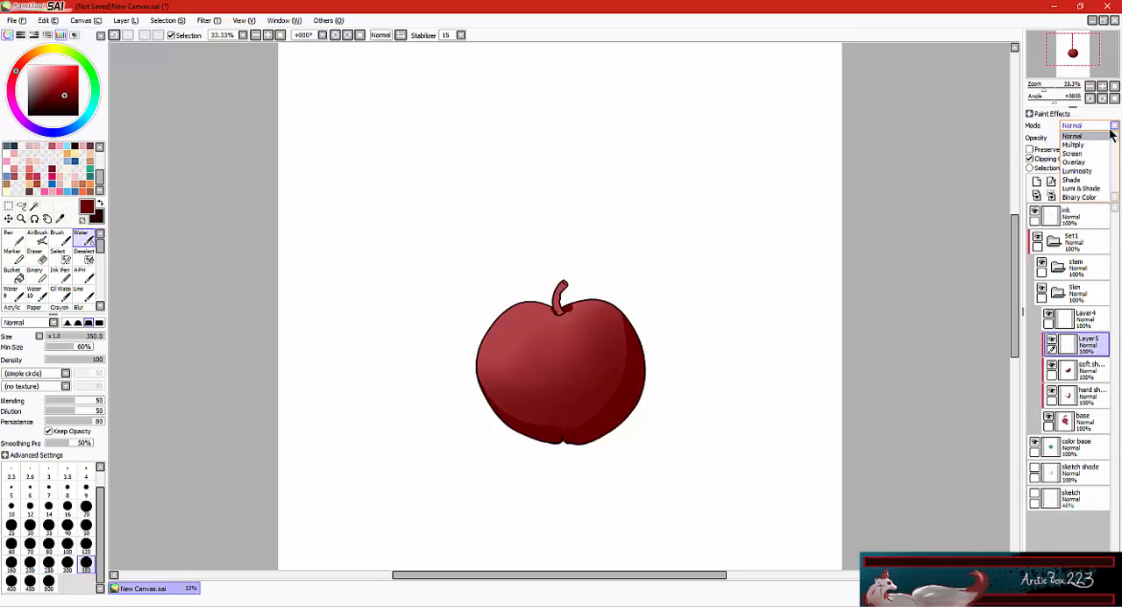
click(1083, 175)
double_click(1085, 342)
text(lig)
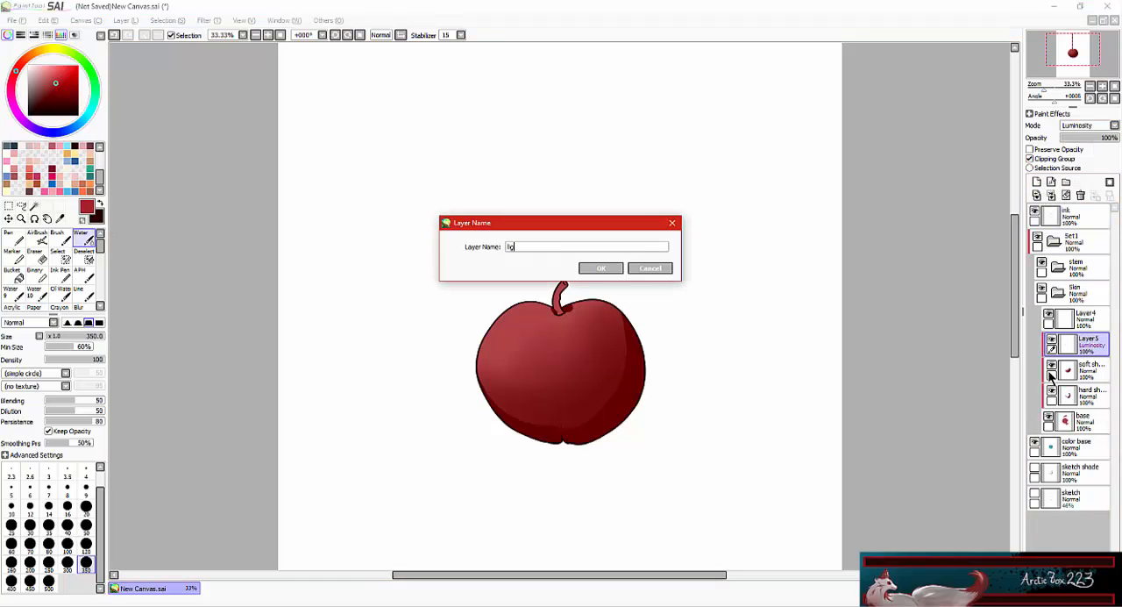
text(oft)
click(600, 267)
Paint a glowing red soft light on the apple's upper-left side and blend it with the Water brush at size 350.
click(48, 562)
mouse_move(479, 365)
mouse_down()
mouse_move(556, 305)
mouse_move(558, 320)
mouse_move(515, 351)
mouse_move(526, 299)
mouse_move(518, 387)
mouse_move(548, 309)
mouse_up()
click(86, 526)
key(bracketright)
key(bracketright)
key(bracketright)
key(bracketright)
key(bracketright)
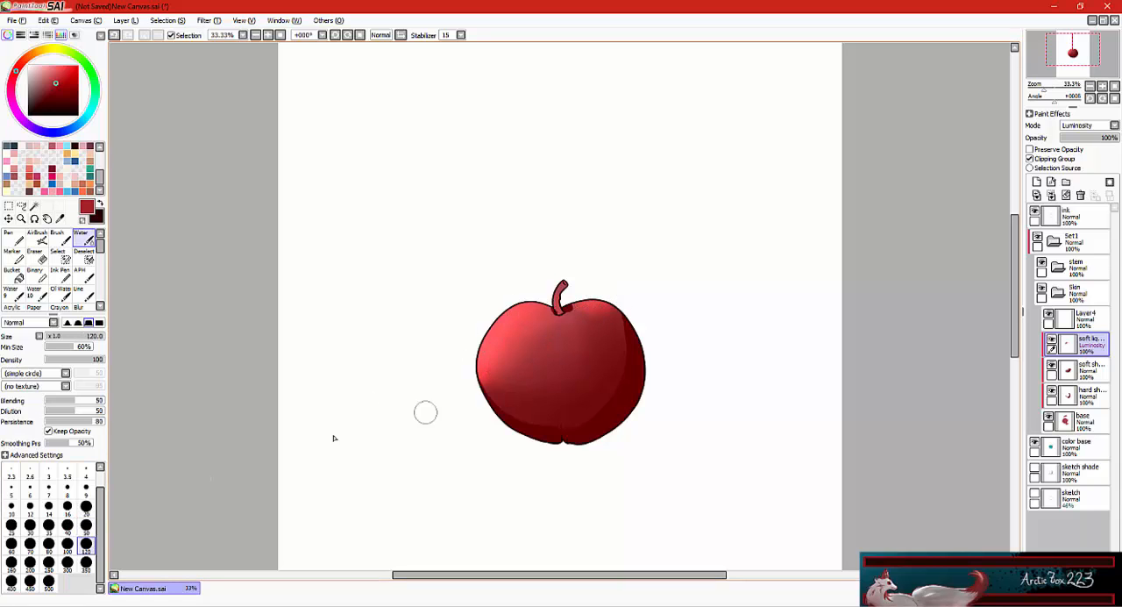
key(bracketright)
key(bracketright)
key(bracketright)
key(bracketright)
key(bracketright)
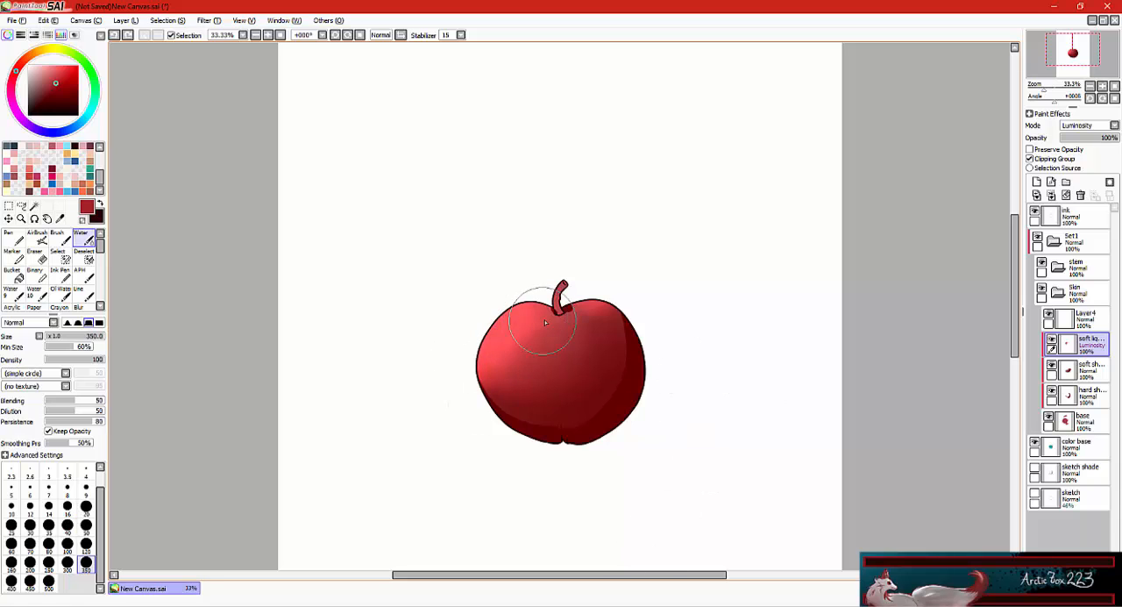
drag(522, 355, 522, 342)
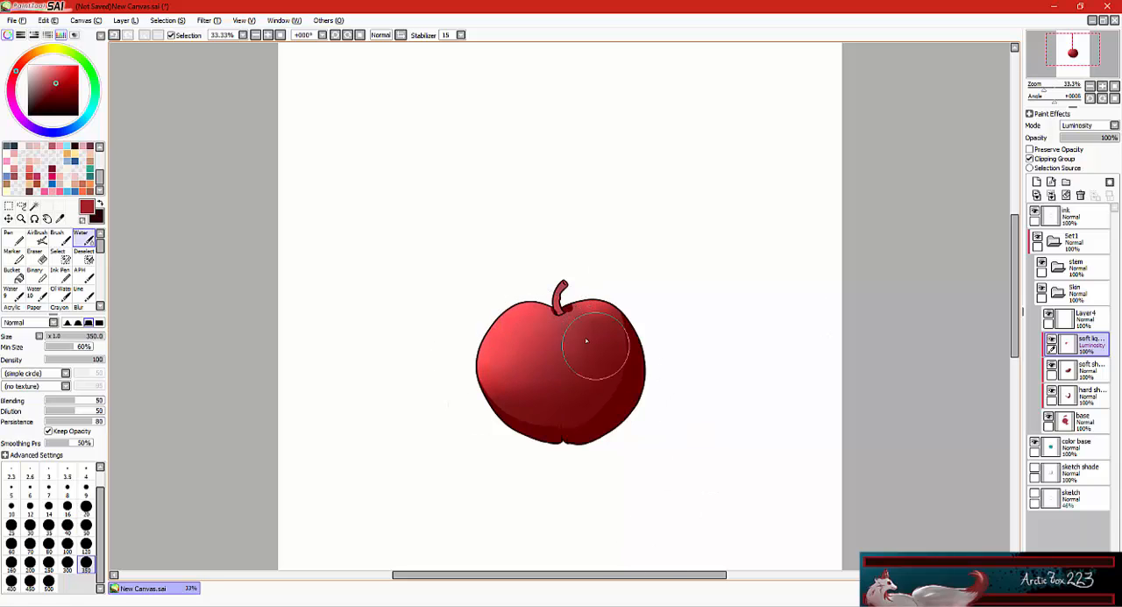
Examine the apple's shading with the ink layer hidden, and show the line art again.
click(1036, 212)
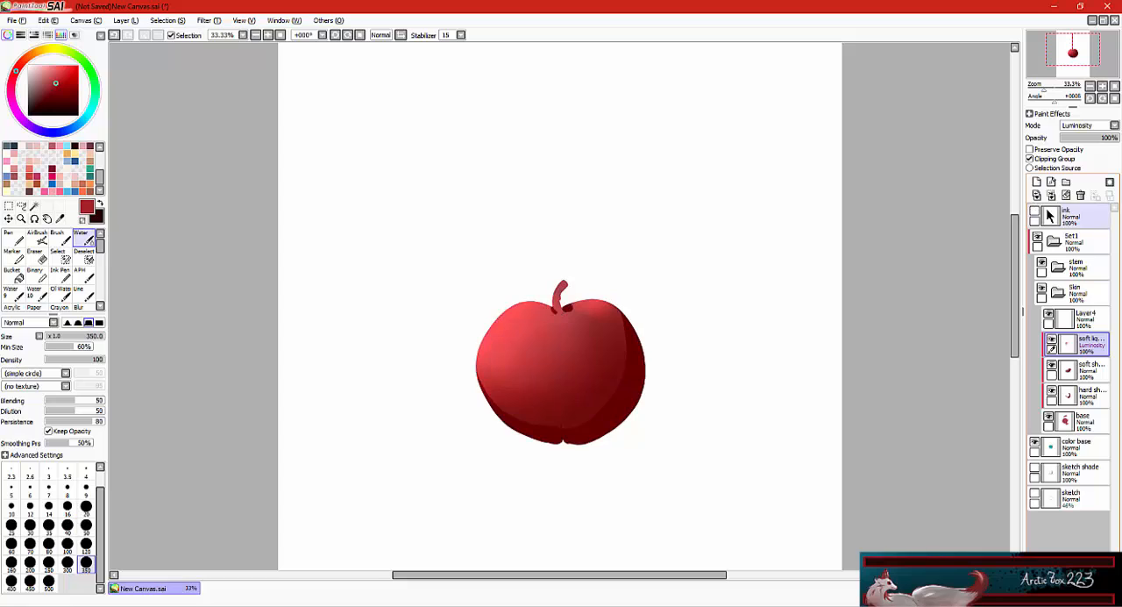
click(1035, 212)
click(1035, 212)
click(1035, 212)
Clip the top layer in the Skin folder, set its mode to Luminosity and rename it "hard light".
click(1087, 317)
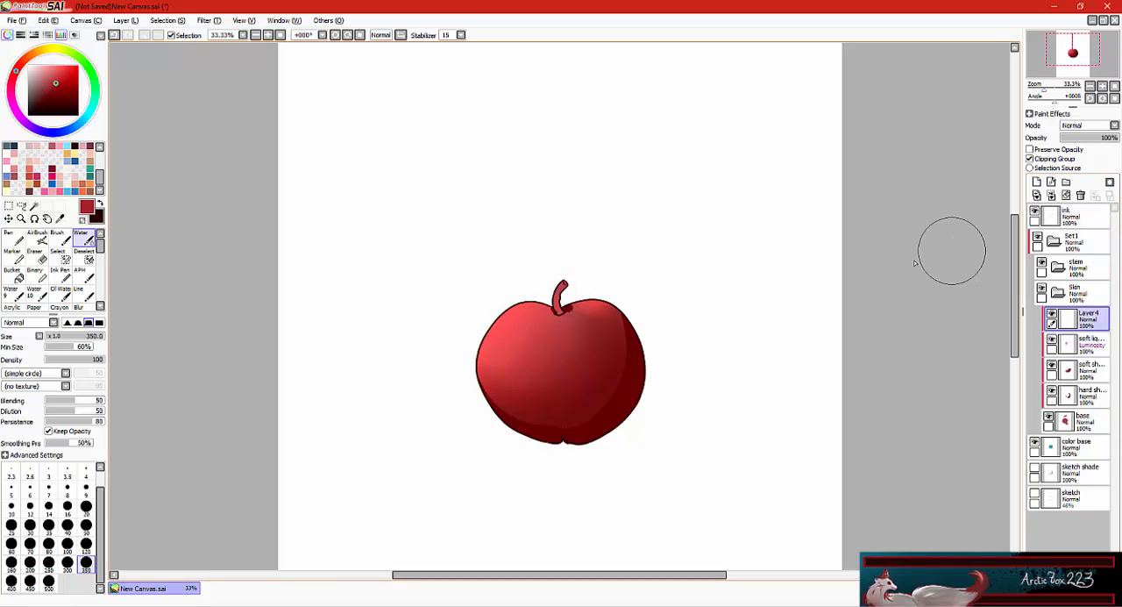
click(1086, 125)
click(1084, 167)
double_click(1088, 317)
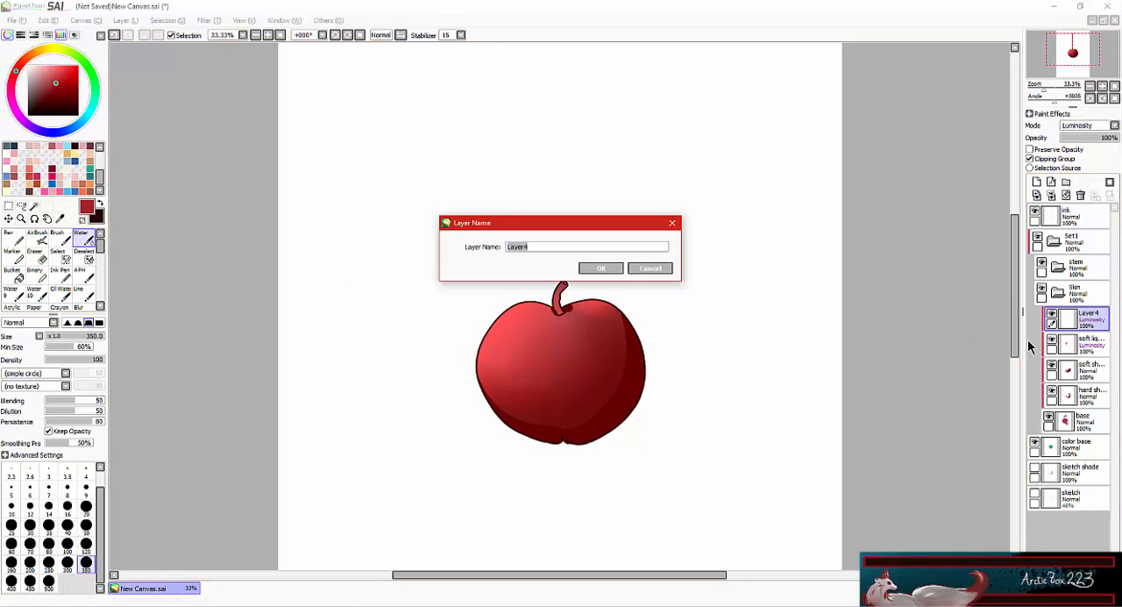
key(Return)
Try painting light pink highlight strokes on the apple's upper left with the Marker.
click(13, 256)
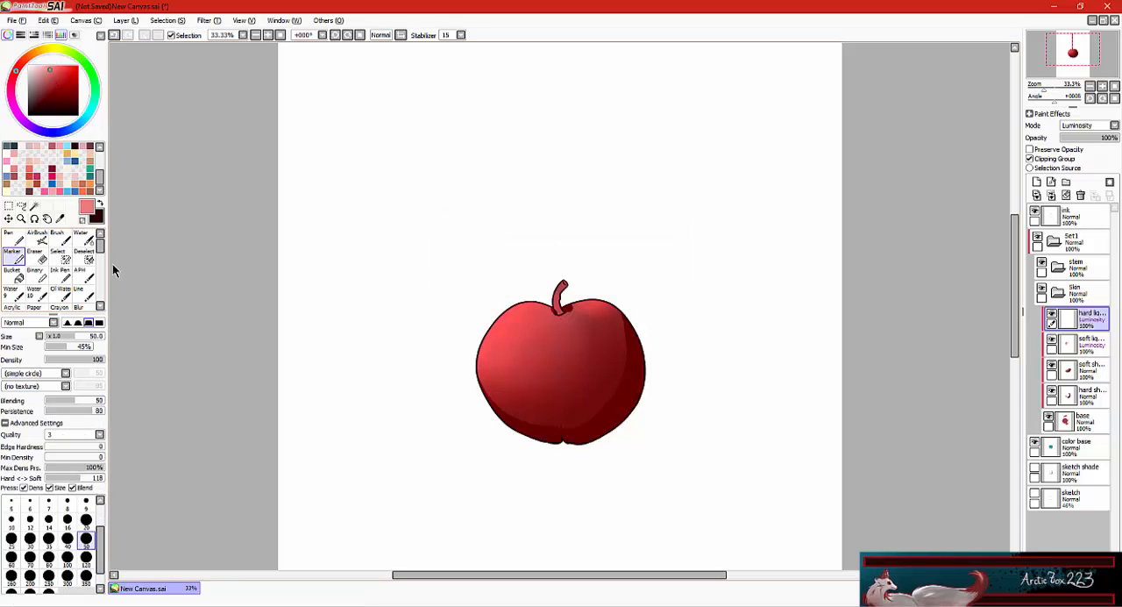
click(86, 520)
click(49, 540)
drag(529, 305, 494, 332)
mouse_move(508, 311)
mouse_down()
mouse_move(526, 336)
mouse_move(547, 305)
mouse_move(529, 302)
mouse_move(550, 310)
mouse_up()
key(ctrl+z)
key(ctrl+z)
Paint crisp light pink highlights on the apple's upper left and along its left and top edges with the size 30 Line brush.
click(35, 65)
click(84, 295)
key(bracketright)
key(bracketright)
key(bracketright)
key(bracketright)
key(ctrl+z)
click(52, 66)
key(ctrl+z)
click(41, 65)
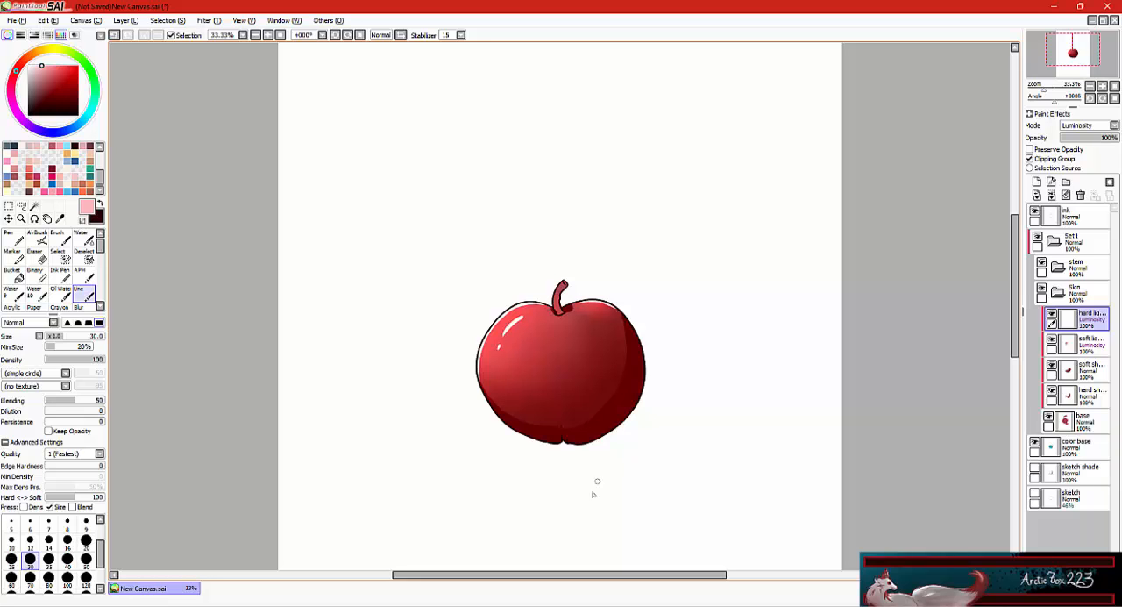
Add a clipped layer above the hard light layer in the Skin folder and name it "extra smooth".
click(1037, 182)
double_click(1068, 320)
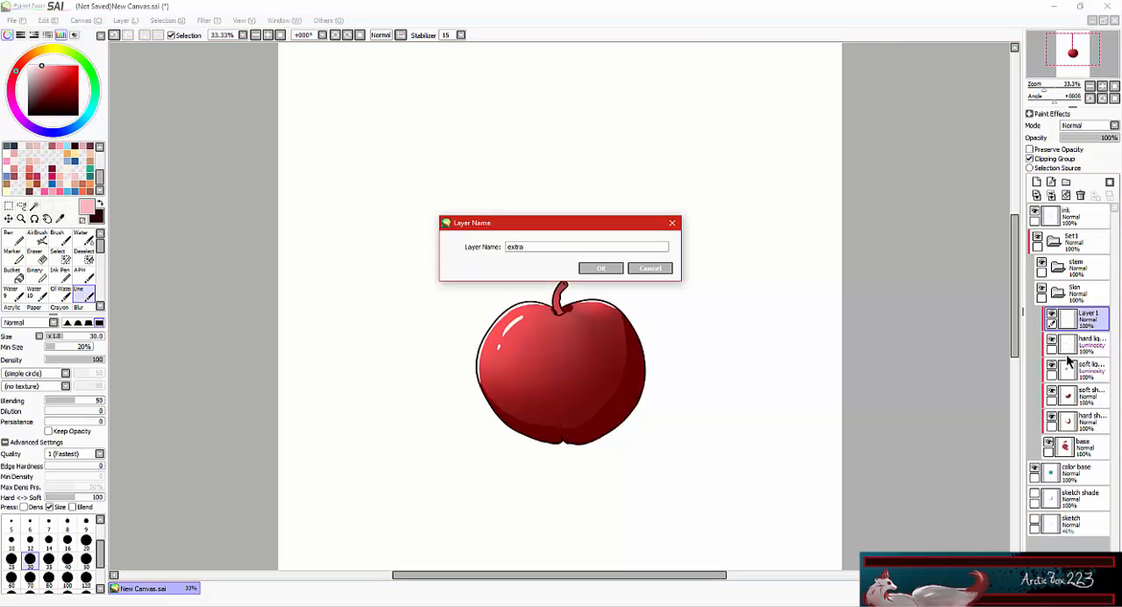
text(extra smooth)
key(Return)
Paint a soft light pink glow over the apple's left half with the size 350 Water brush, and set the layer to Luminosity.
click(80, 236)
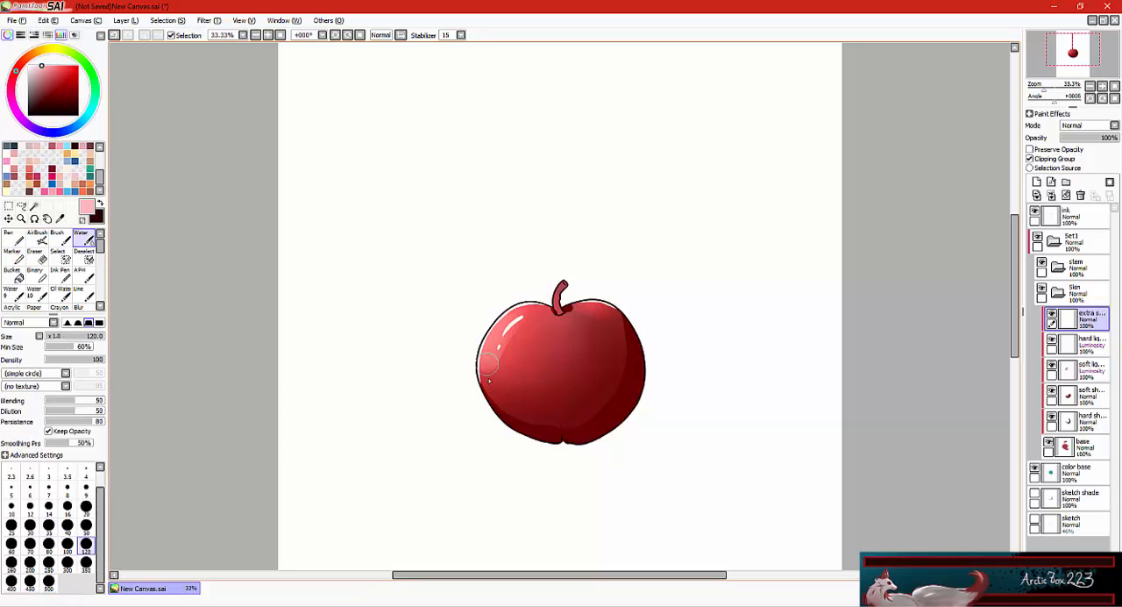
click(86, 564)
mouse_move(515, 340)
mouse_down()
mouse_move(542, 334)
mouse_move(559, 412)
mouse_move(500, 348)
mouse_move(536, 391)
mouse_up()
click(1114, 125)
click(1080, 171)
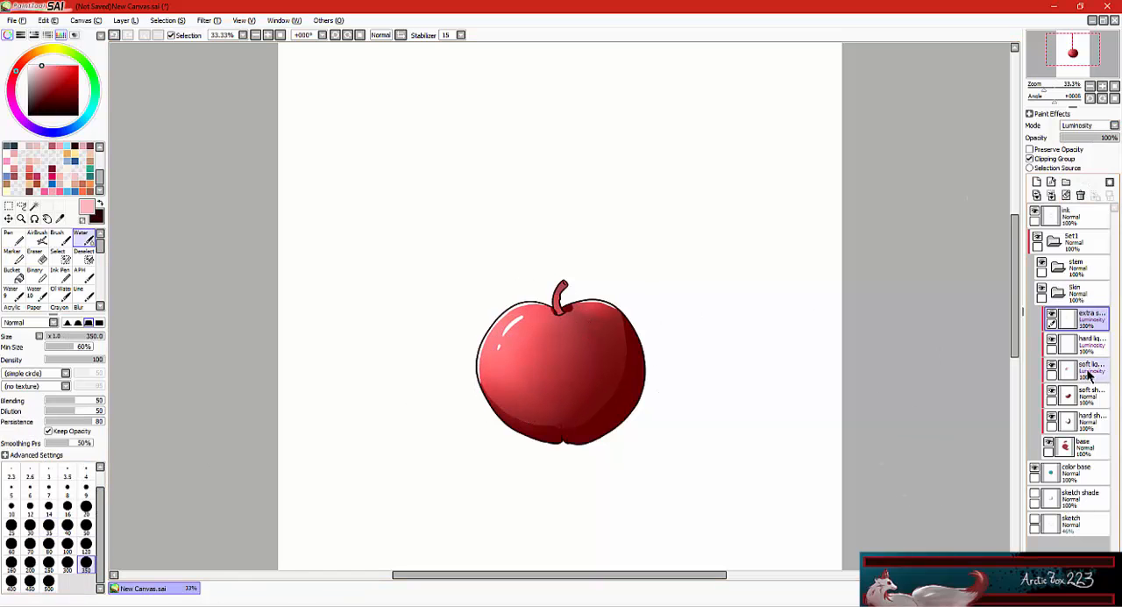
Add a new layer above the extra smooth layer and name it "Green fade".
click(1036, 182)
double_click(1087, 319)
text(Green fade)
key(Return)
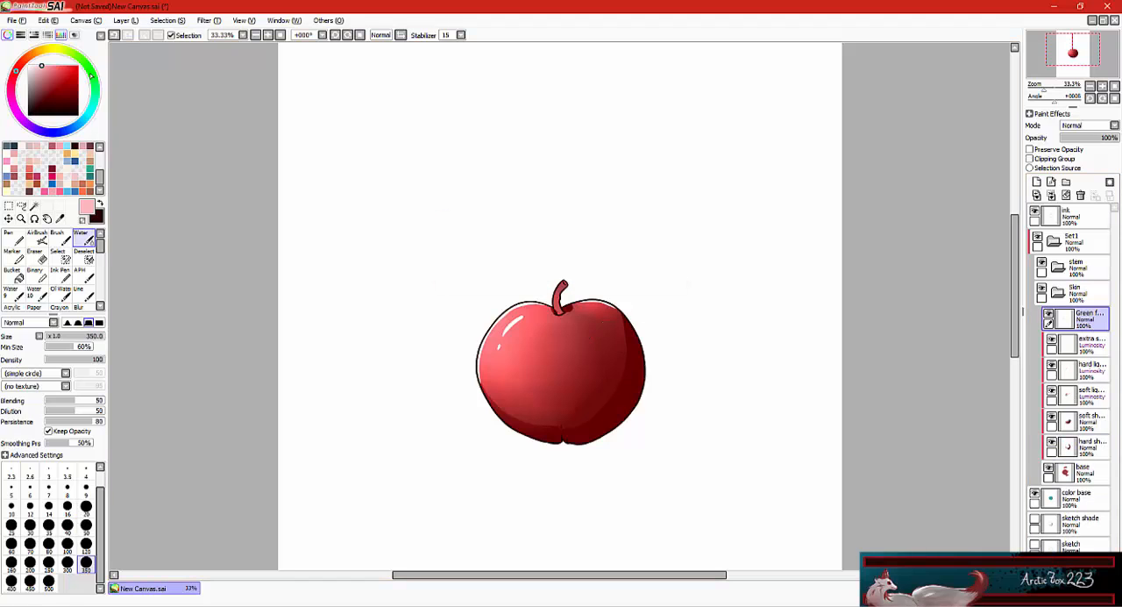
Try painting a bright green fade over the apple's left side with the size 500 Crayon brush.
click(90, 71)
click(61, 81)
scroll(62, 276, down, 2)
click(61, 276)
mouse_move(524, 347)
mouse_down()
mouse_move(498, 352)
mouse_move(520, 298)
mouse_up()
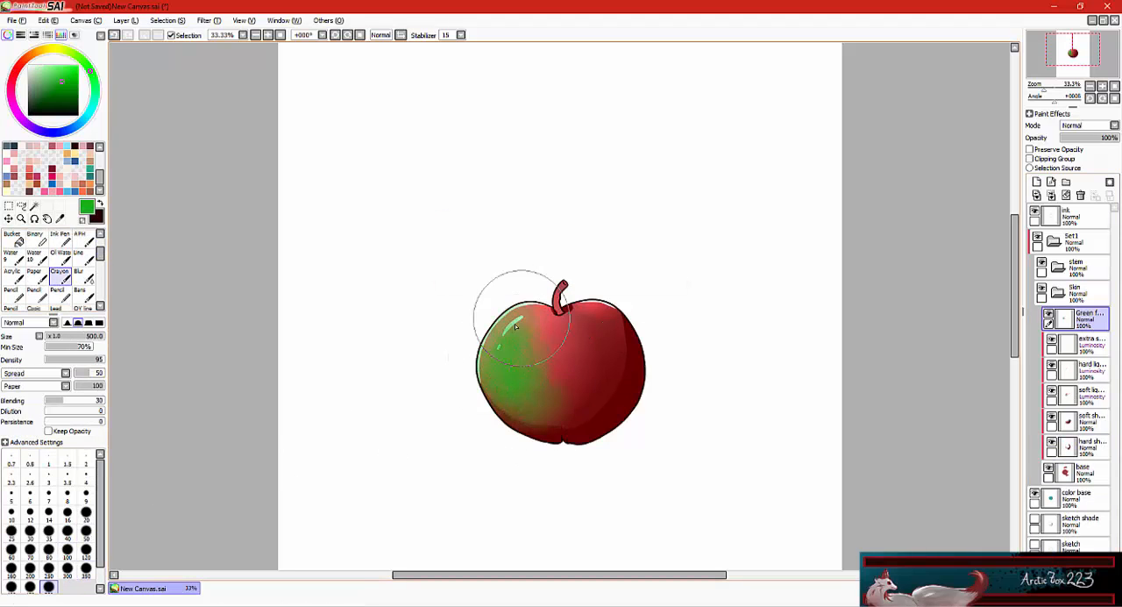
Move the Green fade layer directly above base, clip it, and paint more green on the apple's left side.
drag(1087, 318, 1087, 447)
click(1030, 158)
drag(514, 333, 508, 381)
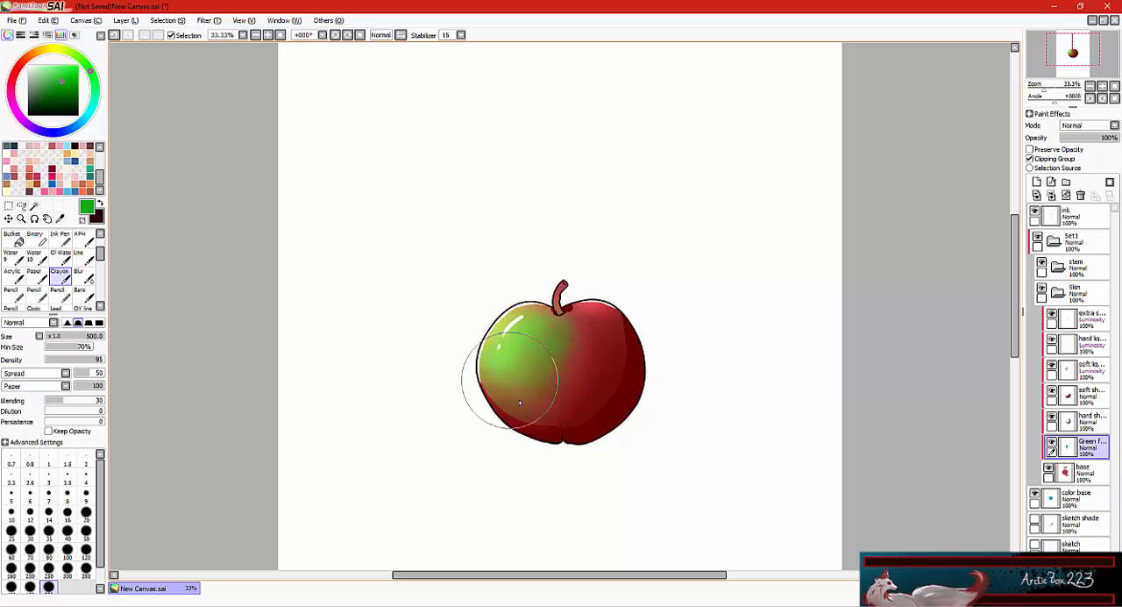
Try painting darker green across the apple's lower part on the hard shade layer.
click(1089, 422)
click(65, 93)
mouse_move(470, 421)
mouse_down()
mouse_move(527, 412)
mouse_move(573, 359)
mouse_move(528, 390)
mouse_move(503, 382)
mouse_move(566, 366)
mouse_move(622, 375)
mouse_up()
click(1089, 397)
Undo the green painting along with the Green fade layer's clipping and move.
key(ctrl+z)
key(ctrl+z)
key(ctrl+z)
key(ctrl+z)
key(ctrl+z)
key(ctrl+z)
key(ctrl+z)
key(ctrl+z)
key(ctrl+z)
key(ctrl+z)
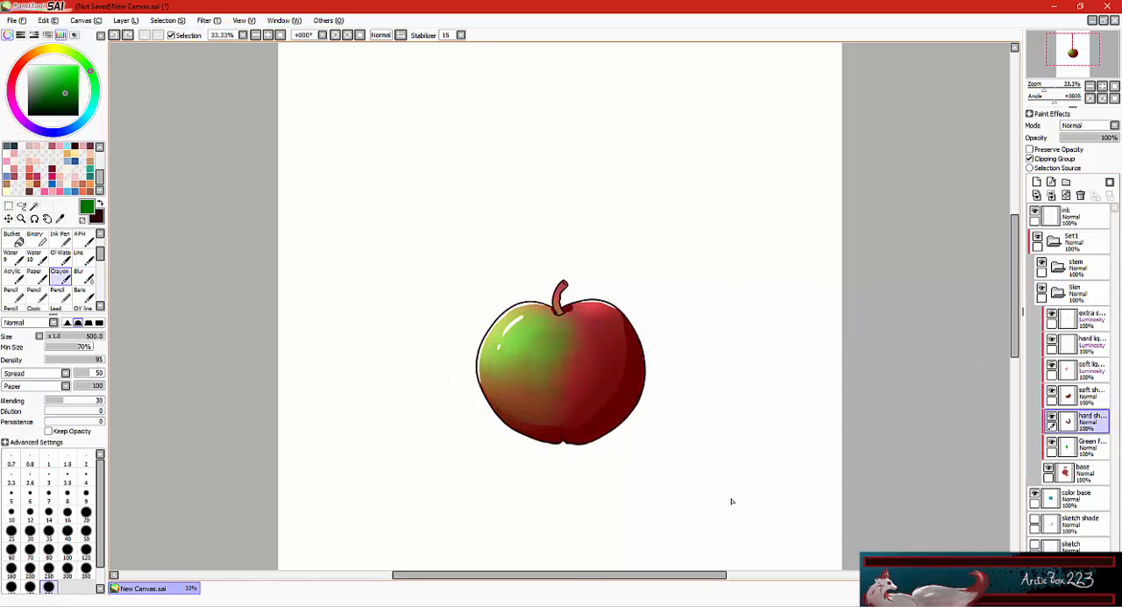
key(ctrl+z)
key(ctrl+z)
key(ctrl+z)
key(ctrl+z)
key(ctrl+z)
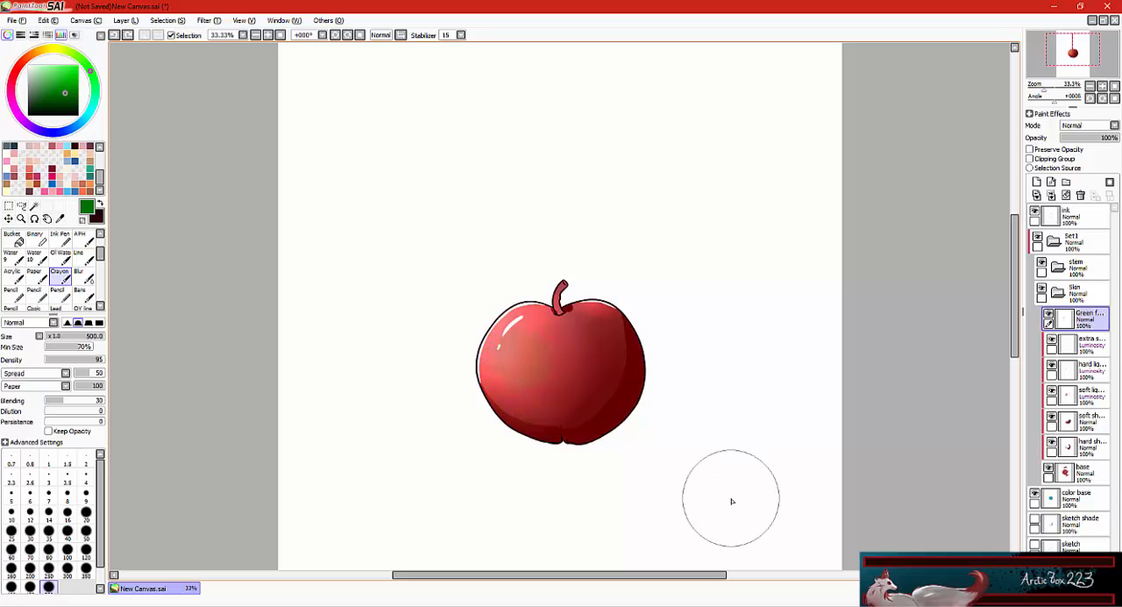
Rename the Green fade layer to "texture".
double_click(1089, 320)
text(texture)
key(Return)
Paint dark red grain on the apple's shaded areas with the size 250 Crayon brush, and clip the texture layer.
click(21, 65)
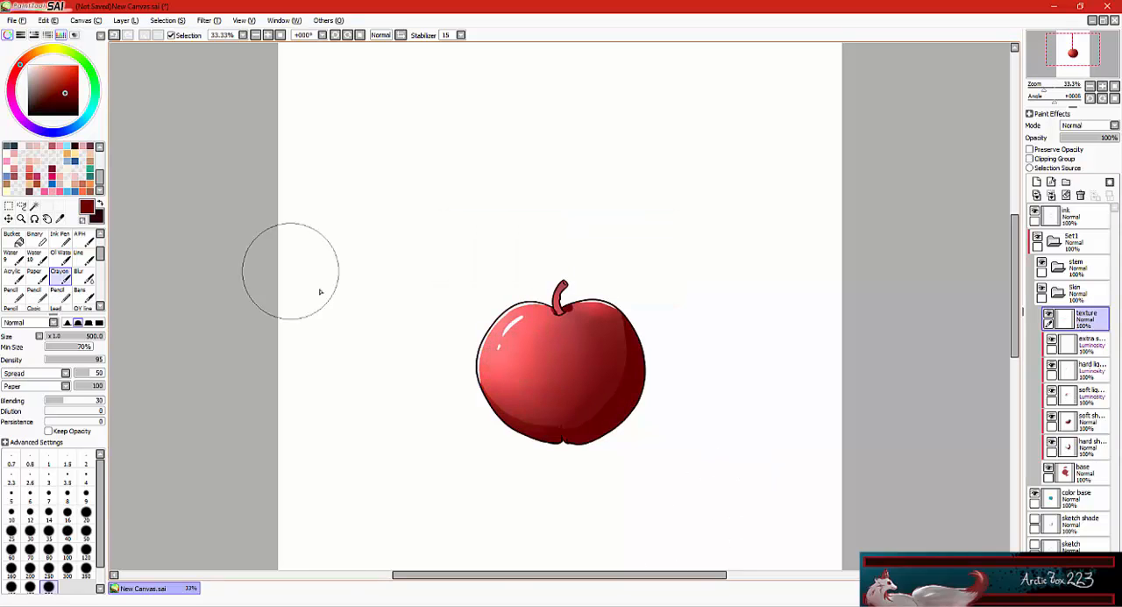
click(86, 568)
mouse_move(531, 390)
mouse_down()
mouse_move(621, 370)
mouse_move(508, 402)
mouse_move(605, 403)
mouse_move(600, 330)
mouse_move(630, 313)
mouse_move(629, 357)
mouse_move(479, 348)
mouse_up()
click(86, 551)
key(ctrl+z)
click(48, 568)
mouse_move(1089, 321)
mouse_down()
mouse_move(1088, 403)
mouse_move(1080, 309)
mouse_up()
click(1031, 159)
Collapse the Skin folder, add three layers inside the stem folder and name the lowest one "base".
click(1056, 294)
click(1075, 268)
click(1036, 183)
double_click(1036, 183)
double_click(1085, 344)
text(base)
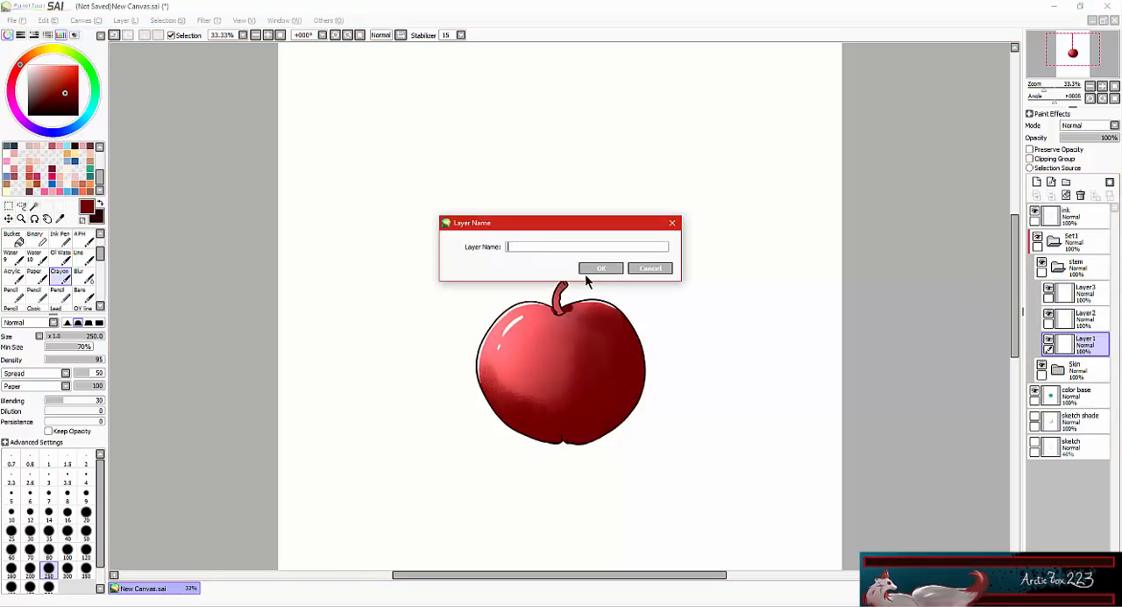
click(598, 268)
Fill the stem with golden brown on its base layer using the size 40 Copic brush.
click(35, 52)
click(48, 85)
scroll(48, 267, down, 2)
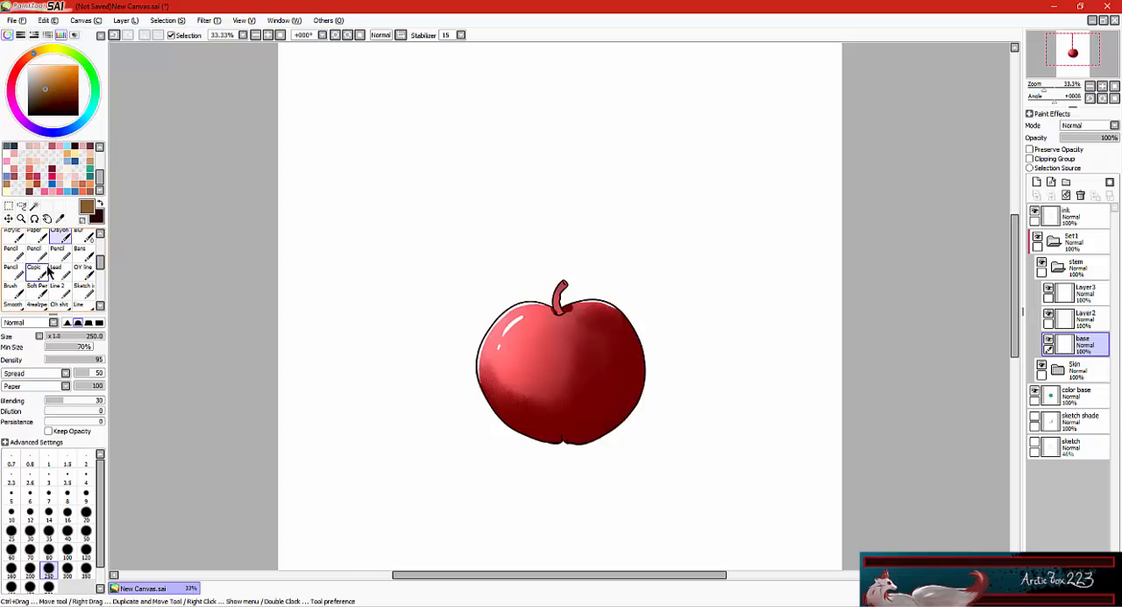
click(37, 271)
click(68, 526)
click(37, 51)
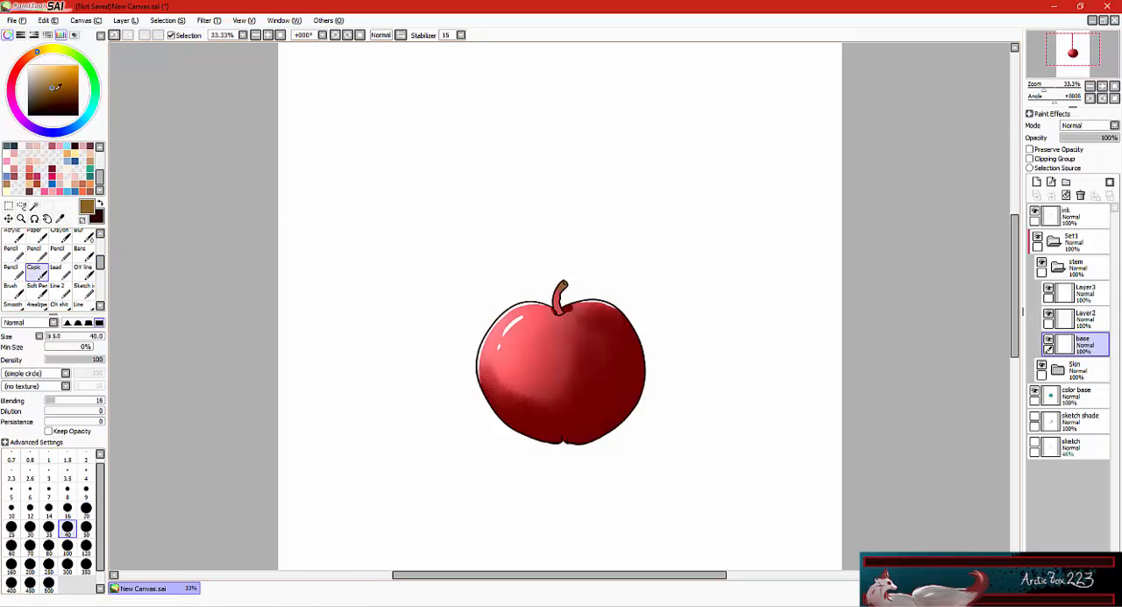
click(60, 80)
click(58, 84)
drag(563, 284, 559, 302)
scroll(560, 302, up, 3)
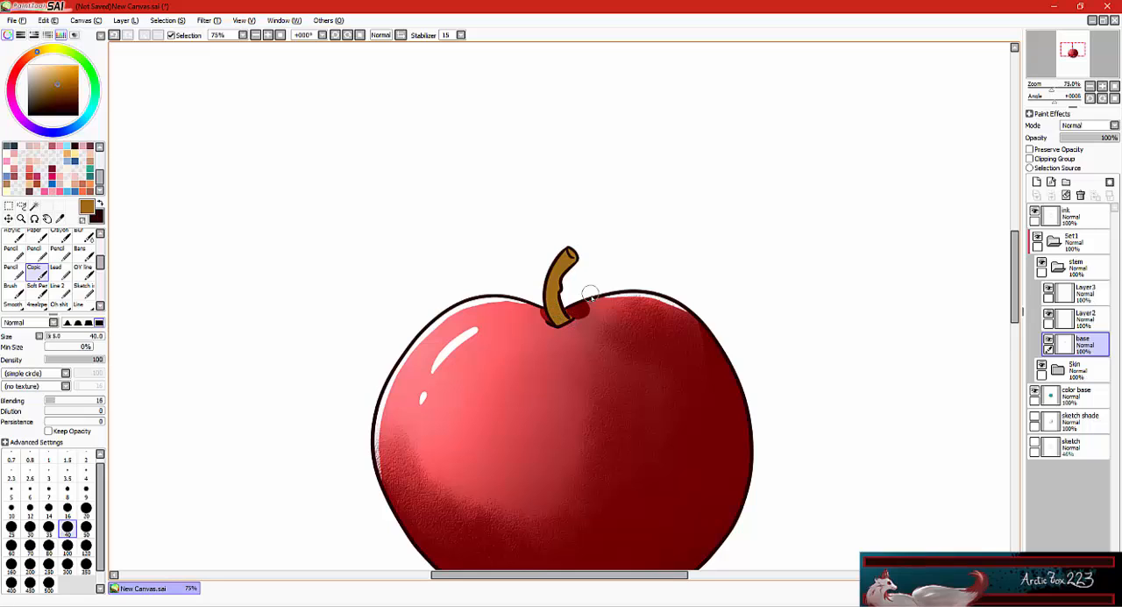
scroll(631, 316, down, 3)
Rename the stem folder's middle layer to "hard shade".
click(1086, 319)
double_click(1090, 321)
text(hard)
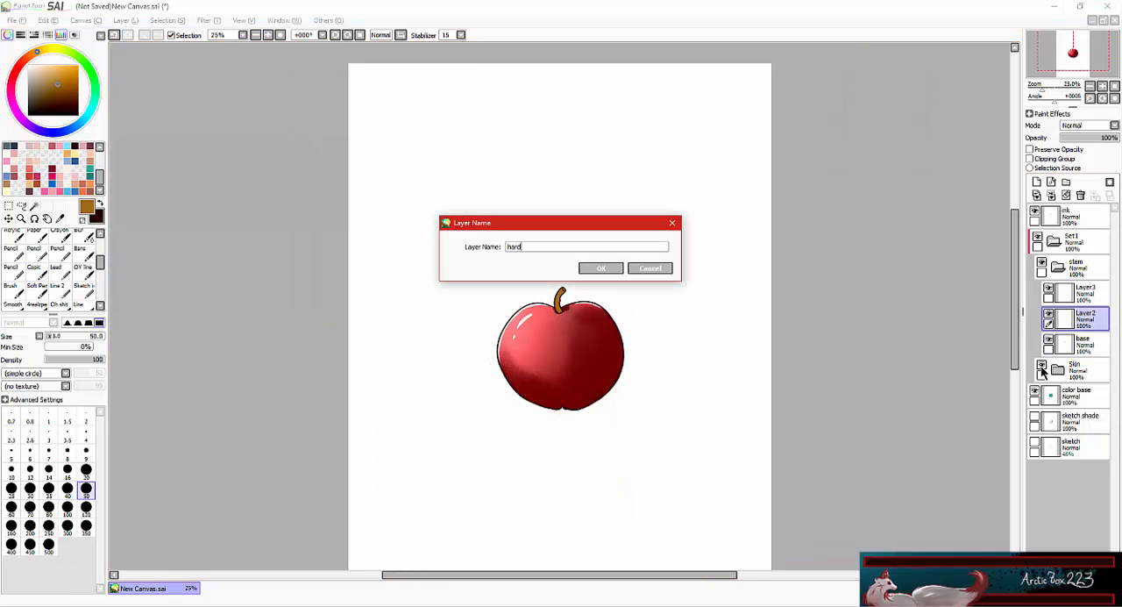
text( shade)
key(Return)
Paint dark brown shading on the stem with the size 20 Copic brush and clip the hard shade layer to base.
click(37, 272)
click(62, 100)
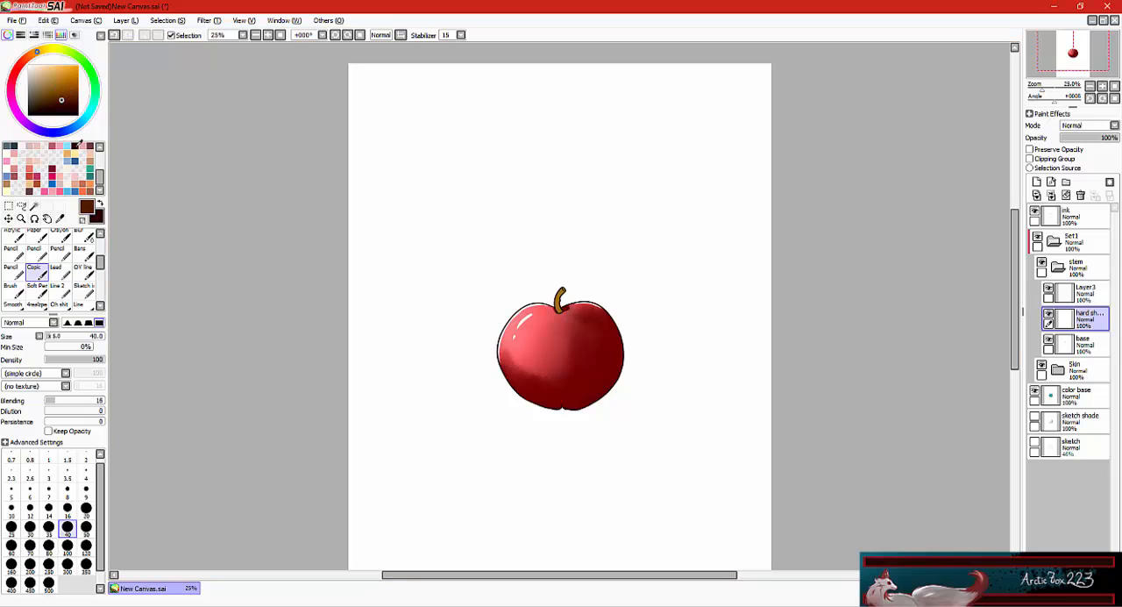
click(86, 510)
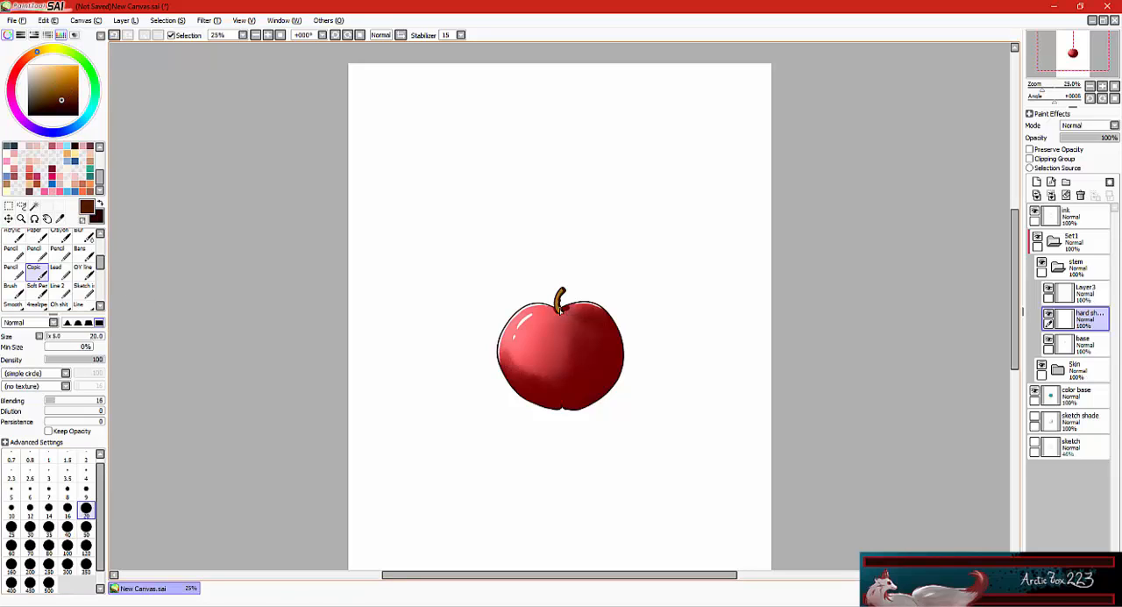
click(1055, 160)
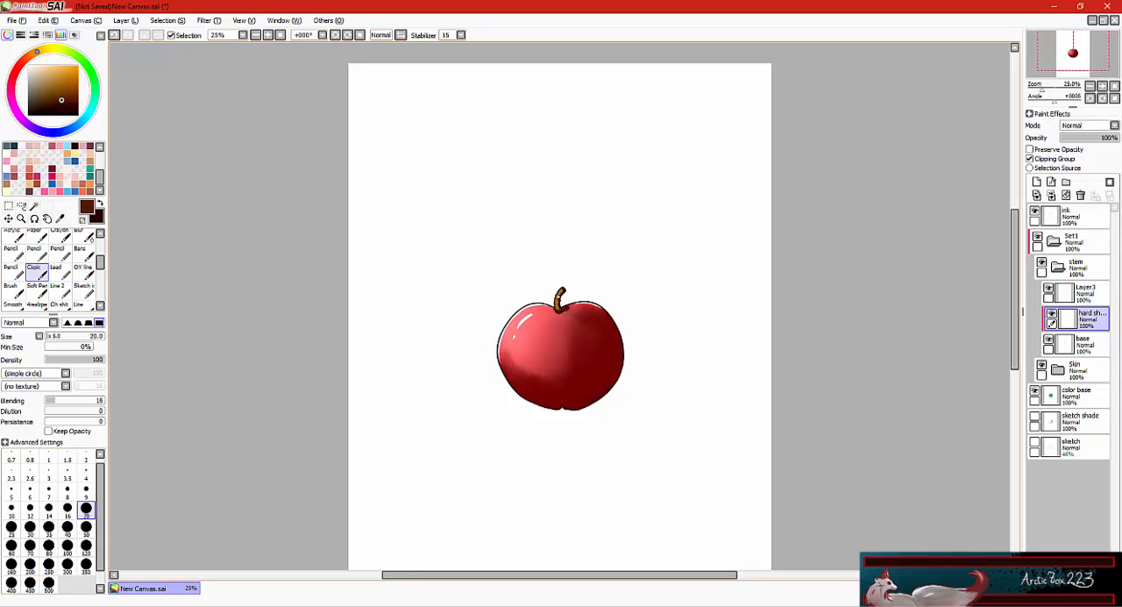
Clip the top layer of the stem folder and rename it "soft light".
click(1087, 289)
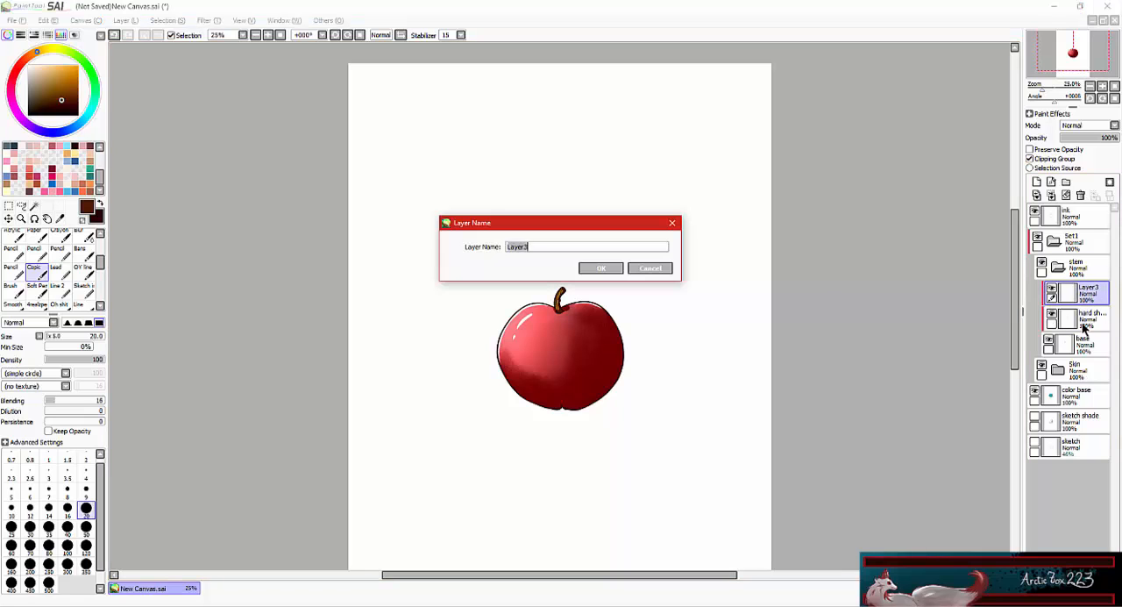
double_click(1087, 289)
text(soft light)
click(594, 264)
Set the soft light layer to Luminosity and lighten the stem with pale orange using the size 50 Water brush.
click(46, 67)
click(83, 238)
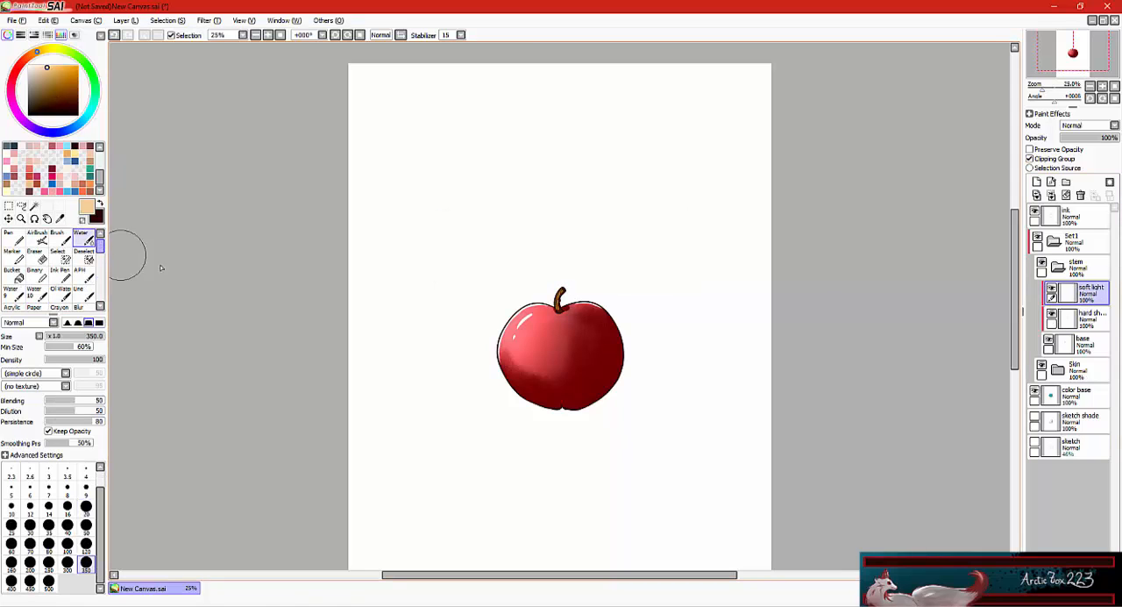
click(1113, 125)
click(1082, 178)
click(48, 527)
key(bracketright)
key(bracketright)
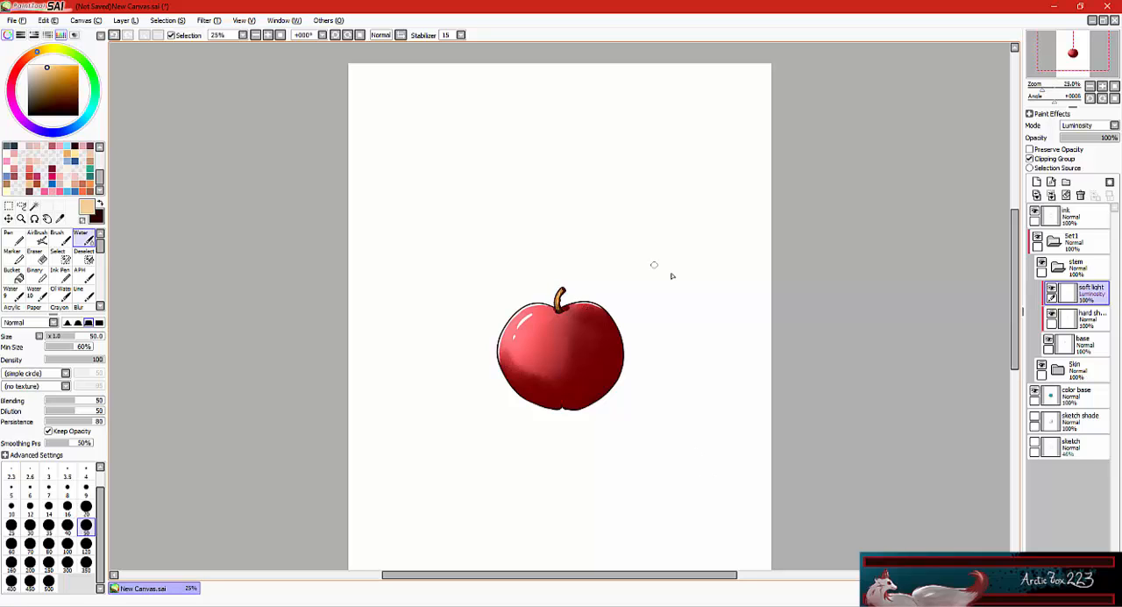
Trim the canvas to a rectangular selection drawn closely around the apple.
click(85, 20)
click(201, 143)
click(9, 206)
drag(478, 268, 648, 421)
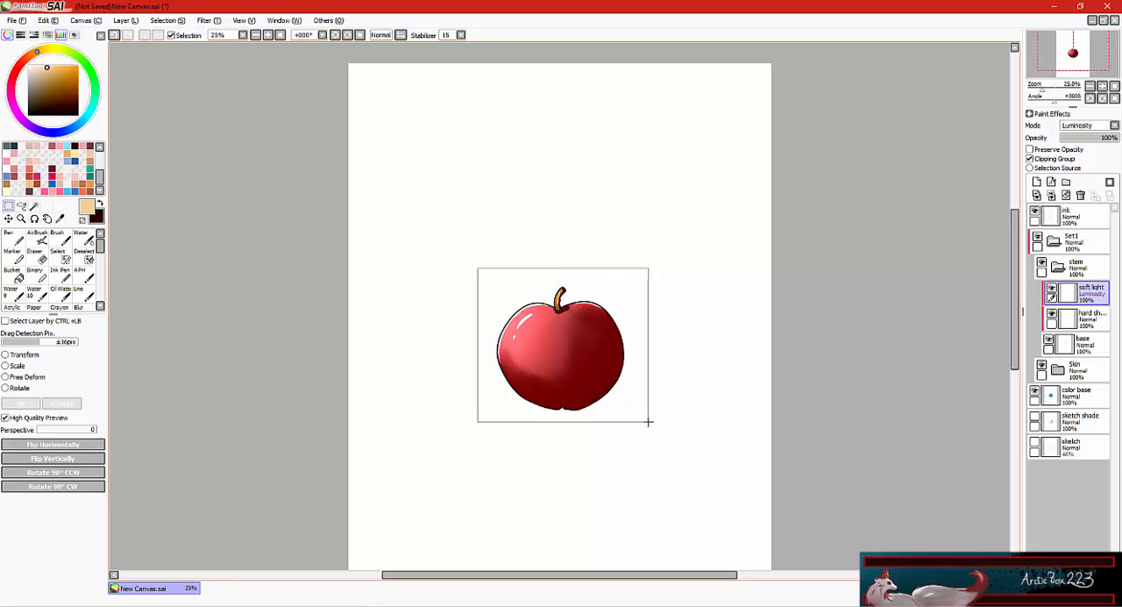
click(85, 21)
click(109, 63)
drag(608, 575, 646, 583)
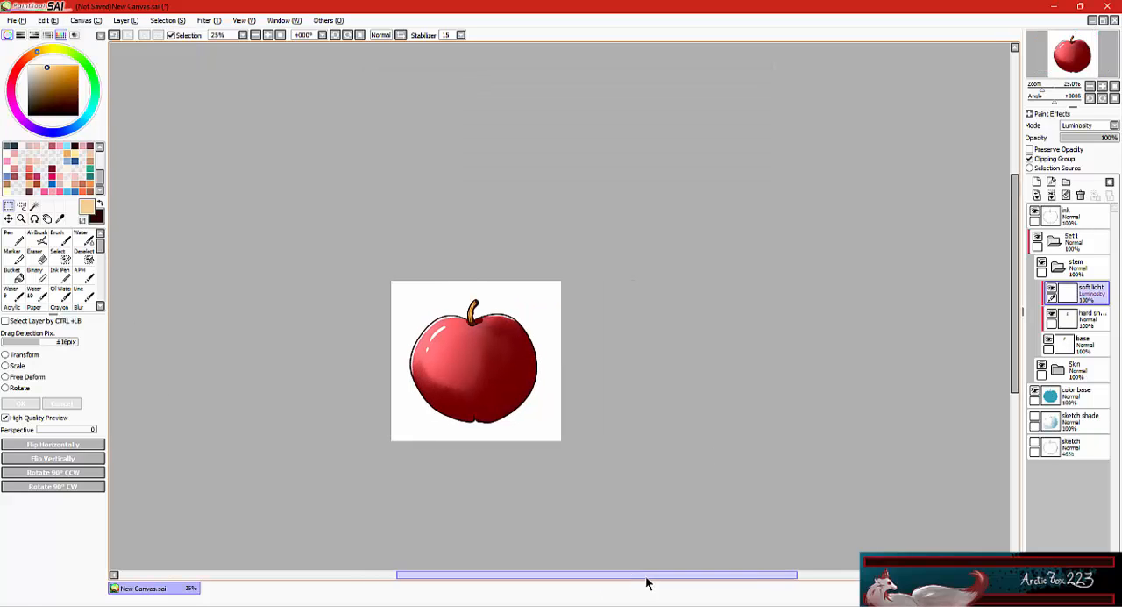
On a new layer above the ink, draw short dark green strokes on both sides of the stem with the size 30 Line brush.
click(17, 236)
click(84, 63)
click(48, 96)
click(84, 294)
click(1082, 217)
click(1037, 182)
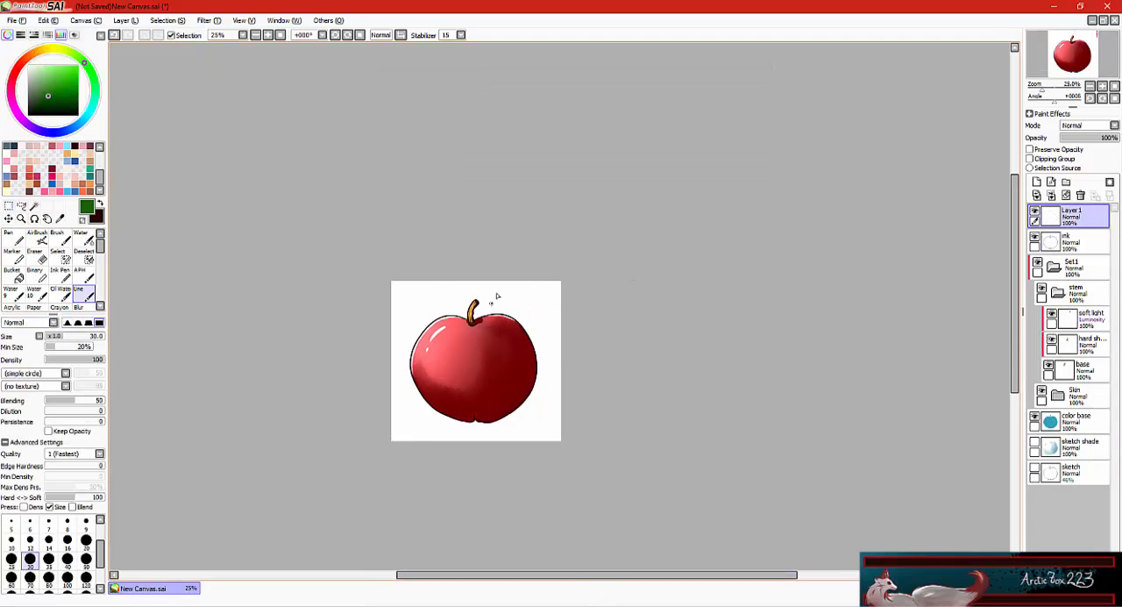
drag(492, 305, 502, 304)
drag(505, 290, 505, 305)
mouse_move(514, 290)
mouse_down()
mouse_move(514, 305)
mouse_move(531, 306)
mouse_up()
drag(534, 292, 545, 310)
drag(403, 291, 405, 301)
mouse_move(416, 304)
mouse_down()
mouse_move(411, 312)
mouse_move(418, 302)
mouse_up()
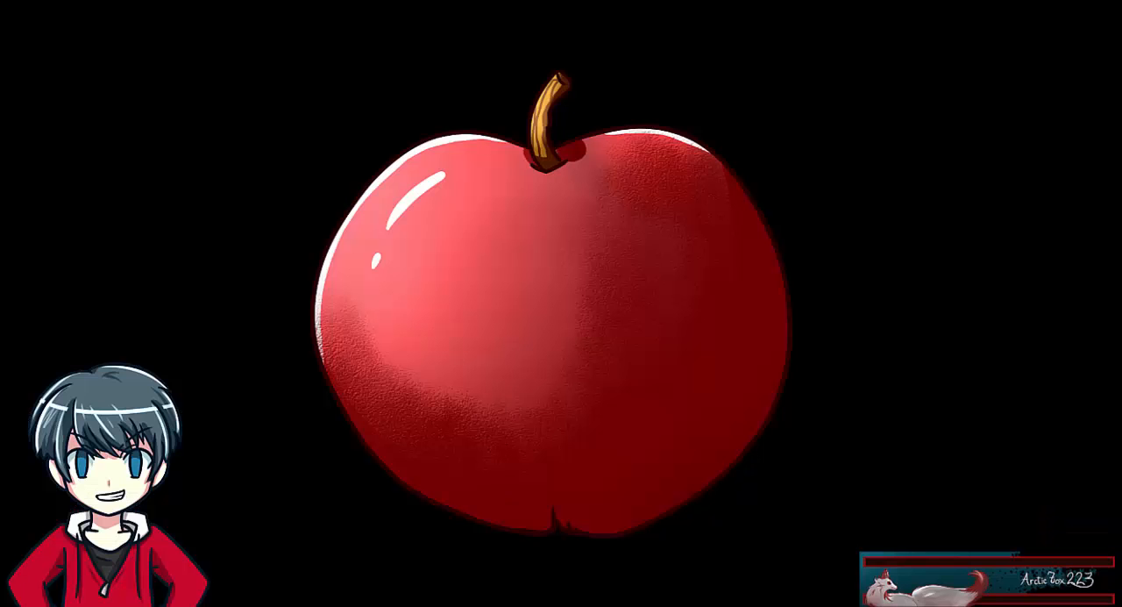